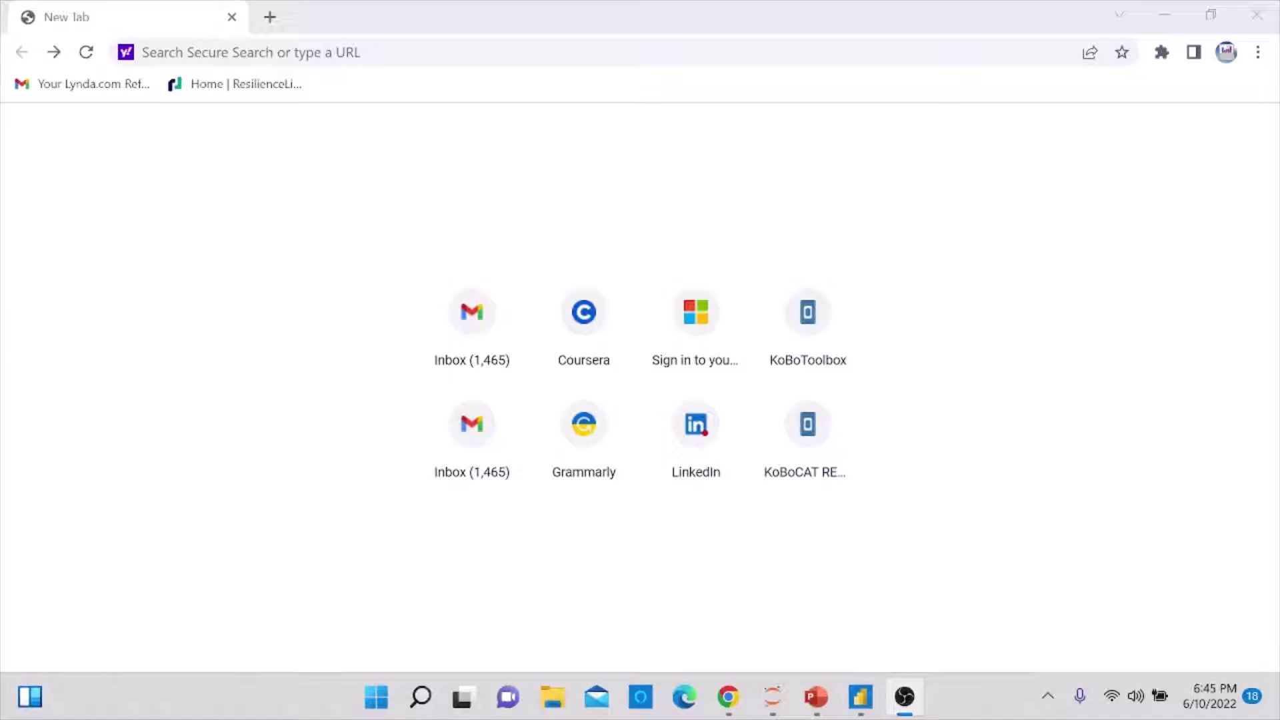
# - Open the KoBoCAT REST API page at kc.humanitarianresponse.info/api/v1/ from the address-bar suggestion
pyautogui.click(369, 50)
pyautogui.write('k')
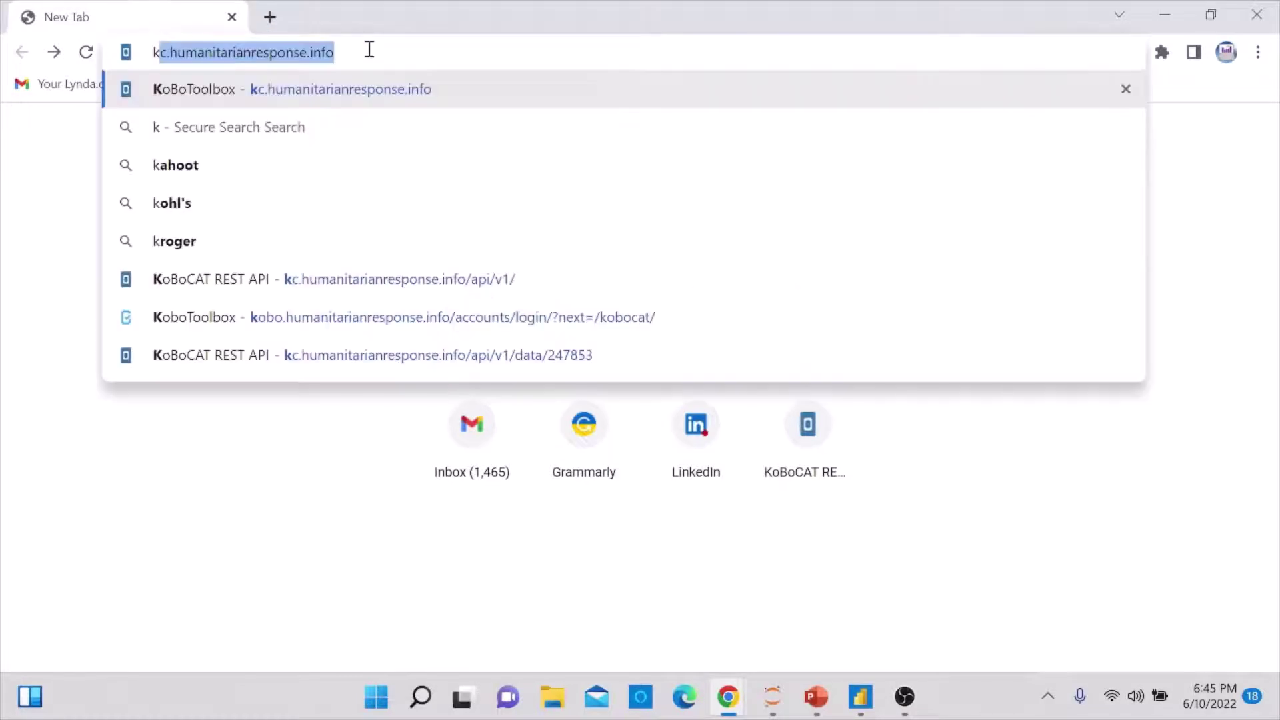
pyautogui.click(387, 289)
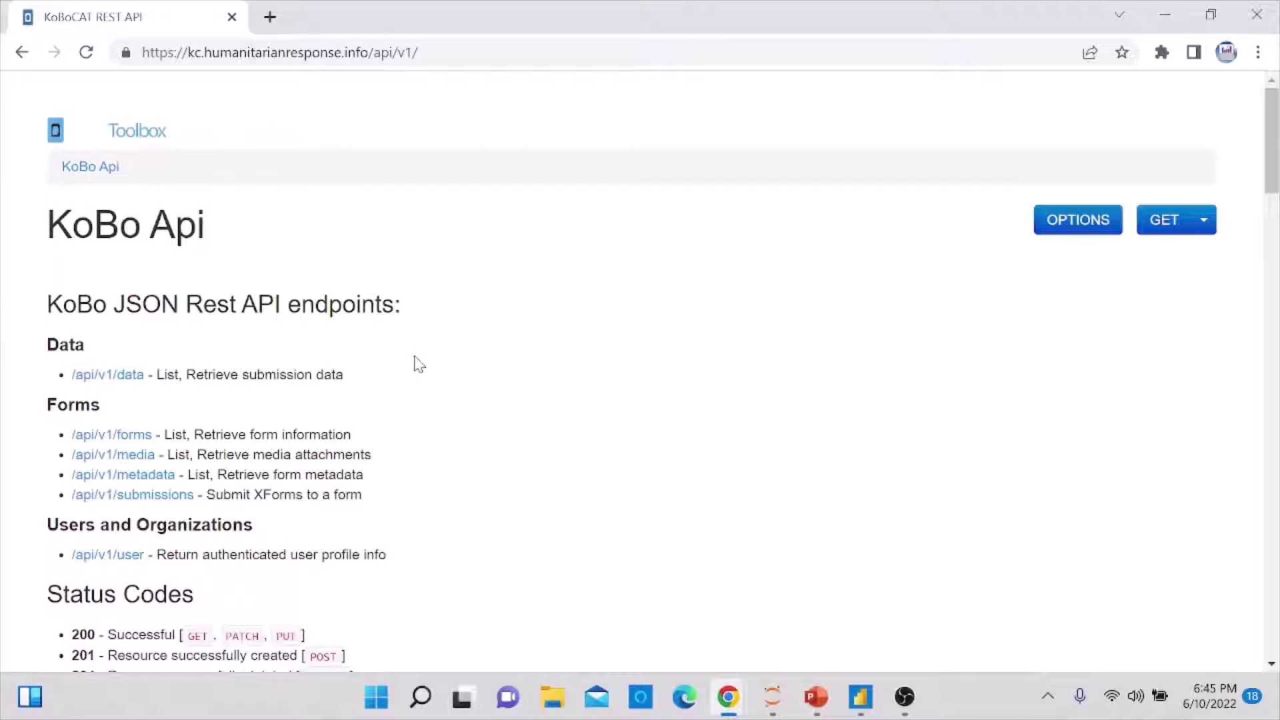
# - Open the /api/v1/data endpoint and sign in with the KoBo account's username and password
pyautogui.click(123, 378)
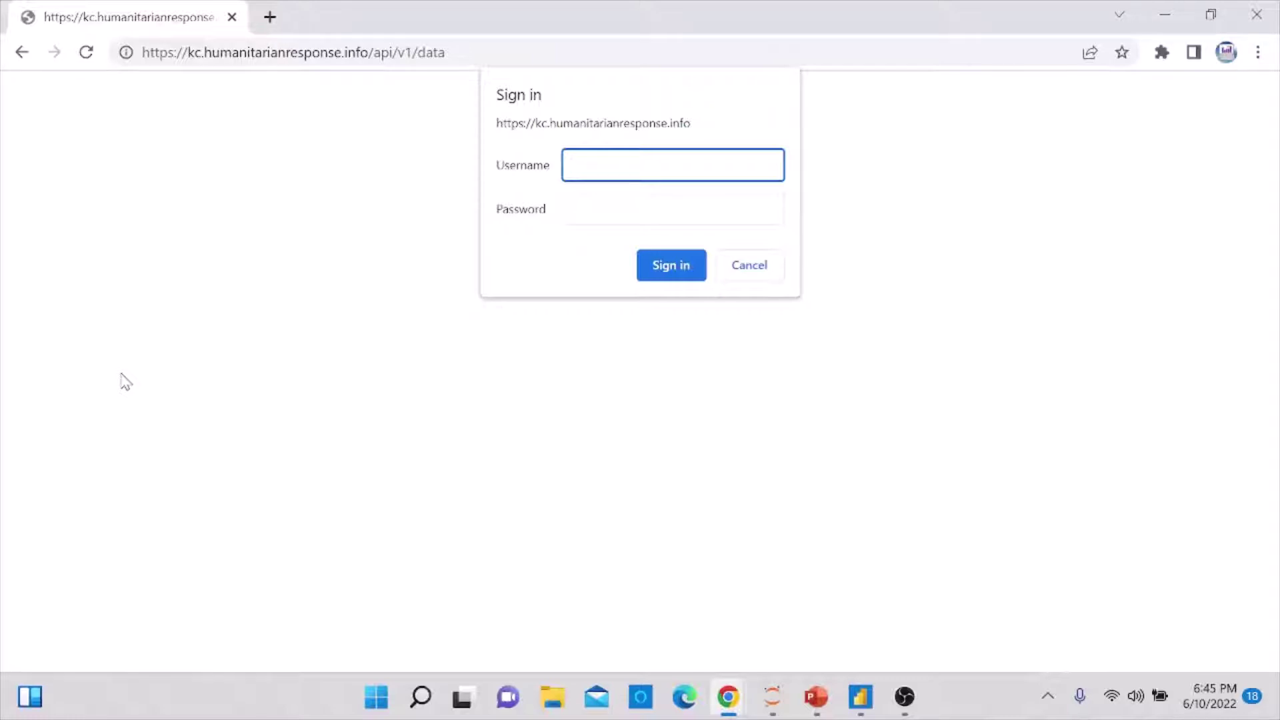
pyautogui.write('naeljb')
pyautogui.click(624, 215)
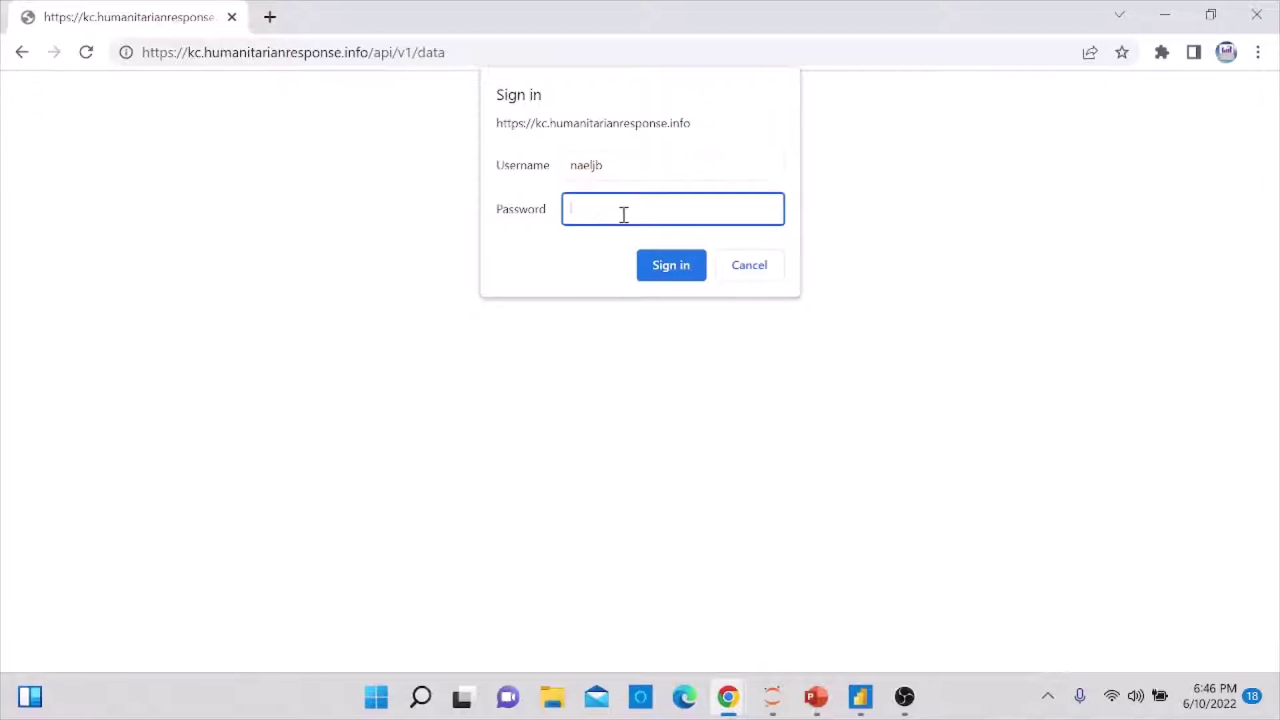
pyautogui.write('•••••••••')
pyautogui.click(668, 266)
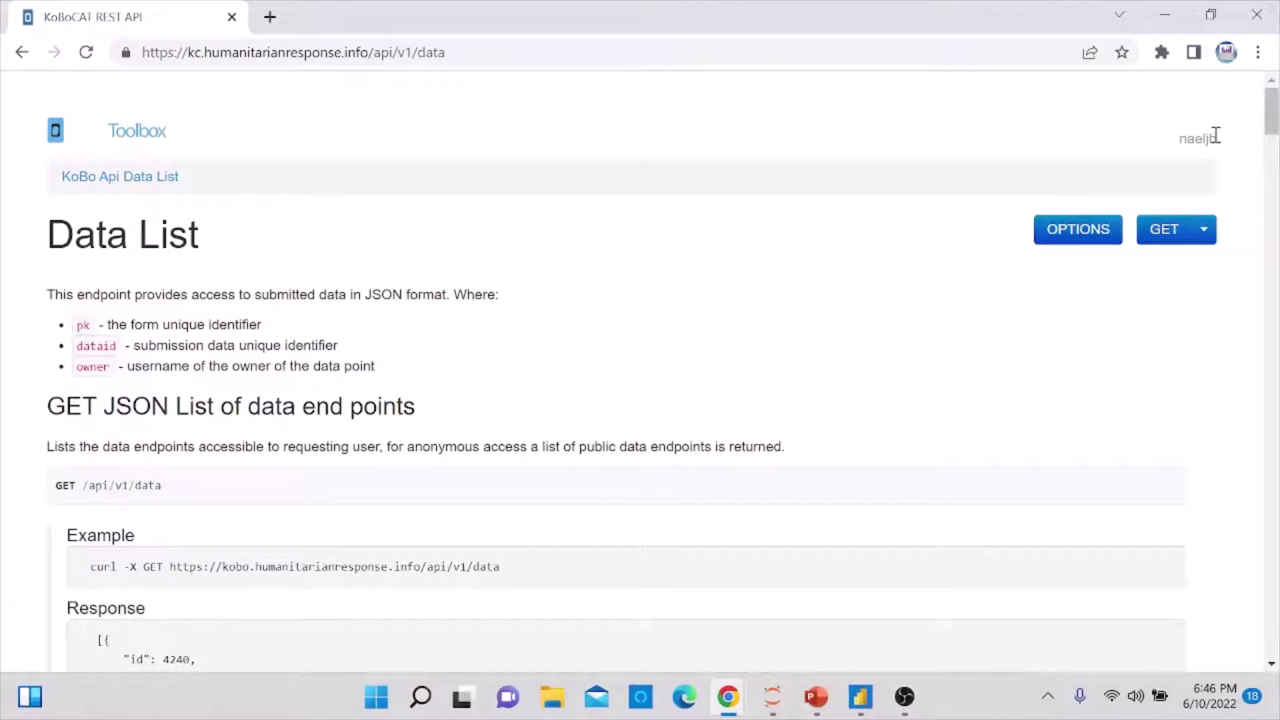
# - Download the KoBo Data List in xls format from the GET format dropdown
pyautogui.click(1205, 231)
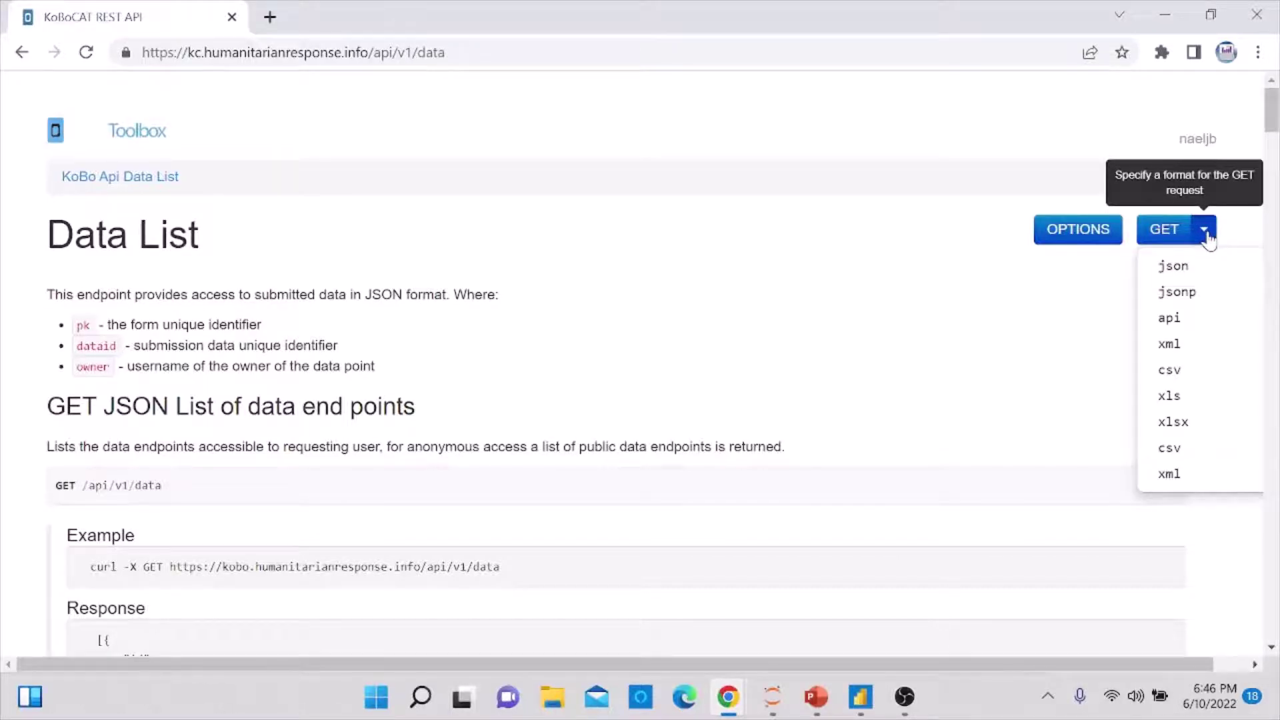
pyautogui.click(1170, 401)
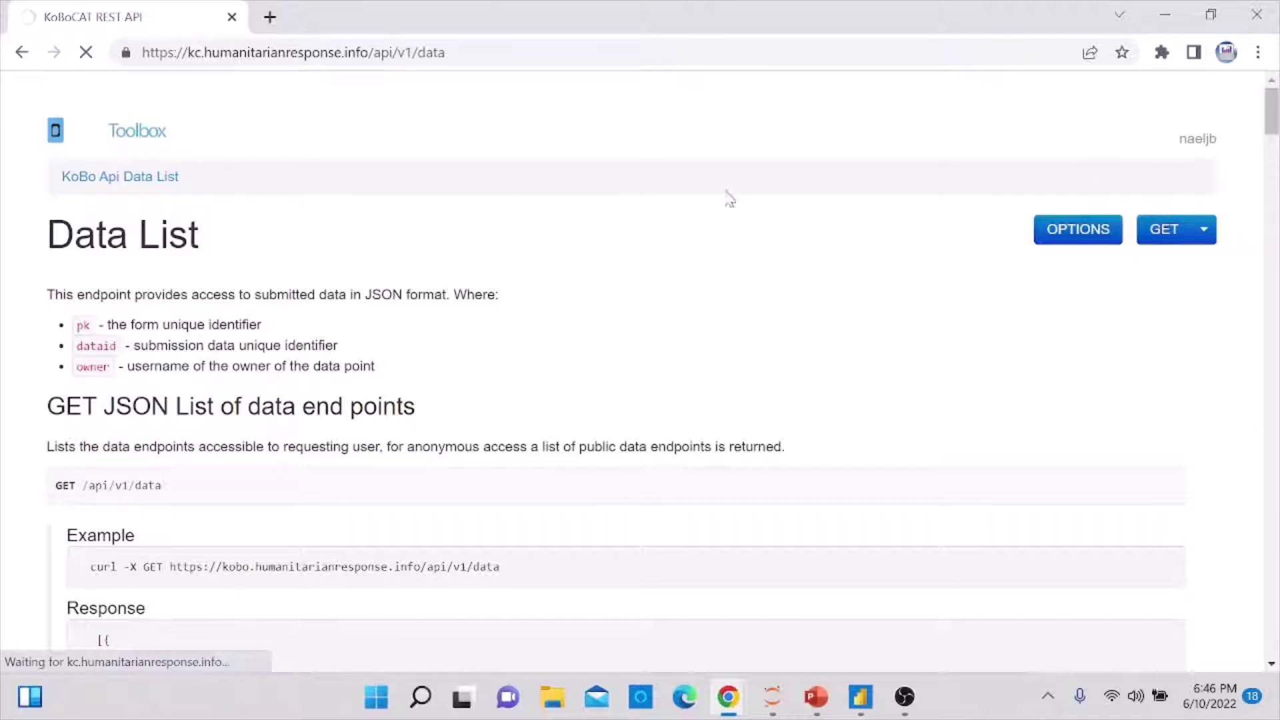
pyautogui.click(1204, 230)
pyautogui.click(1179, 398)
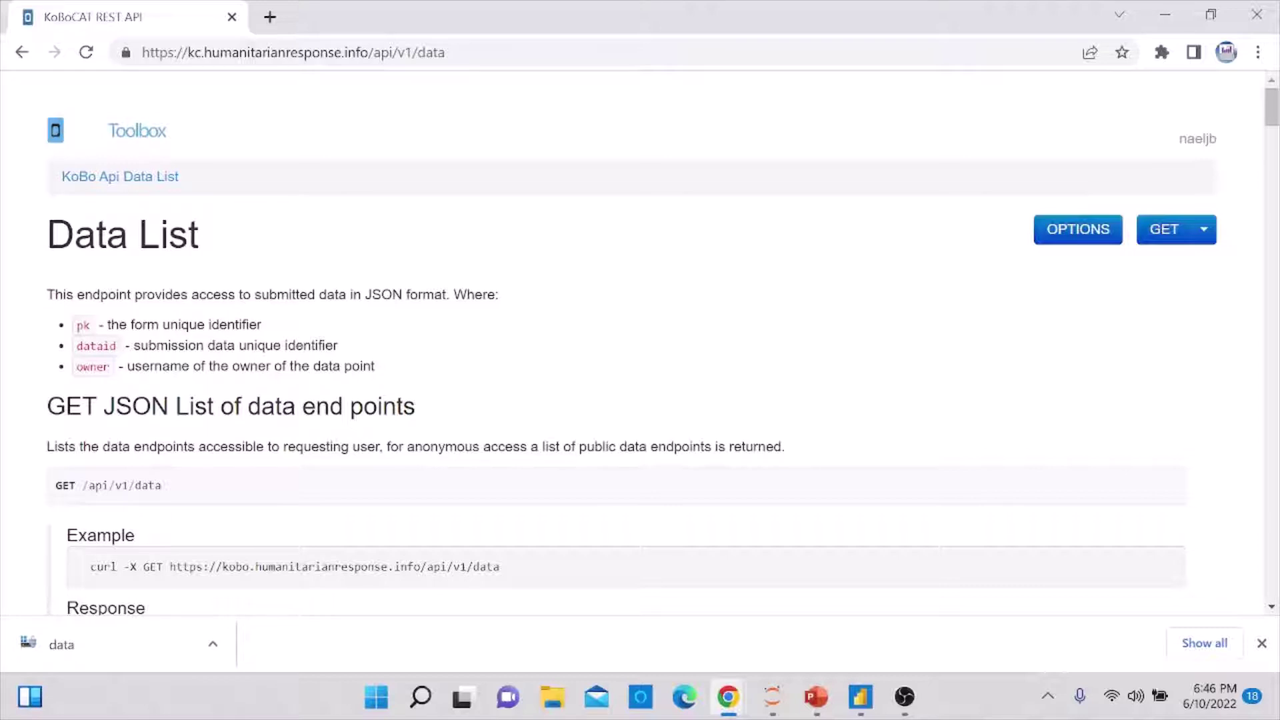
pyautogui.hotkey('alt', 'Tab')
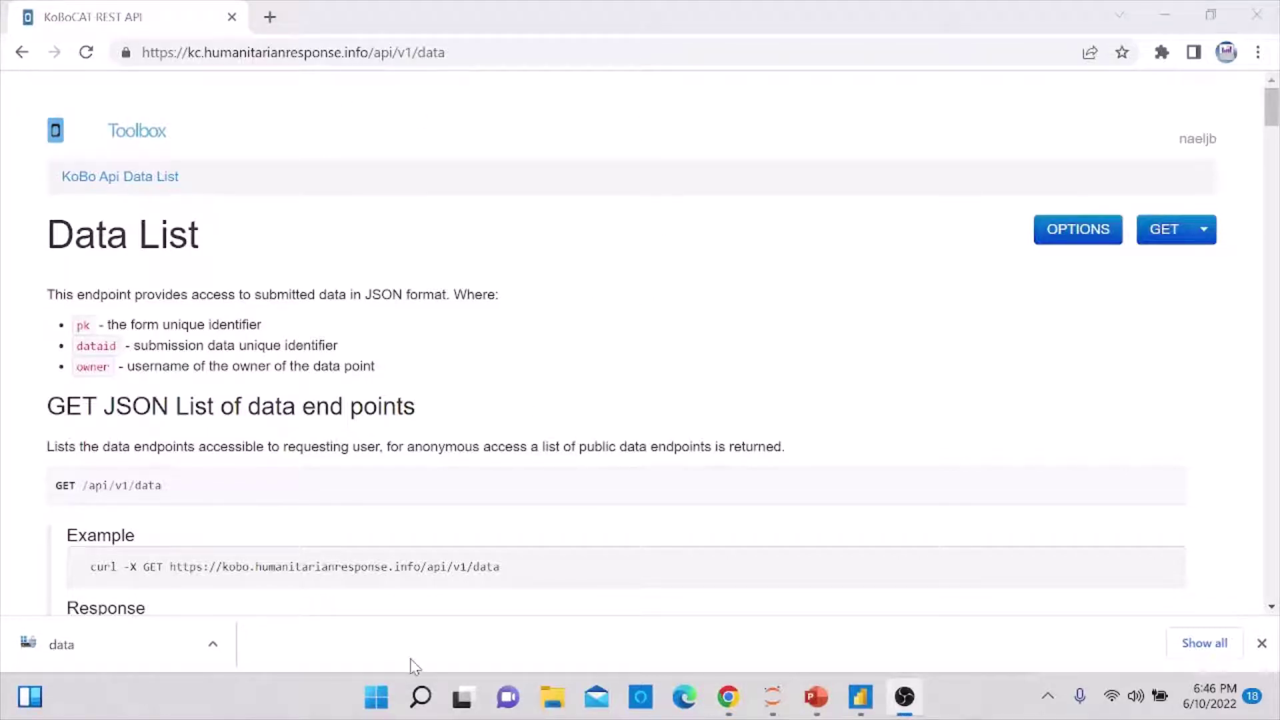
# - Reveal the downloaded 'data' file in a maximized Downloads folder and open it
pyautogui.click(213, 648)
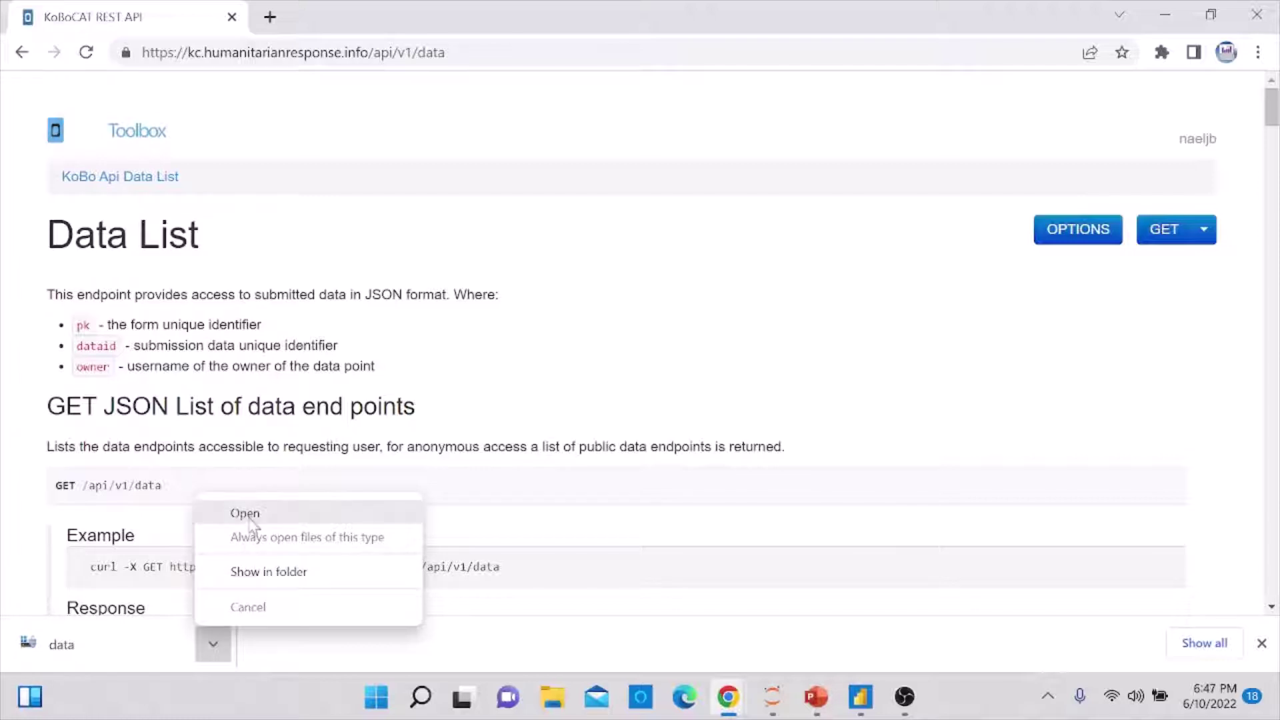
pyautogui.click(269, 572)
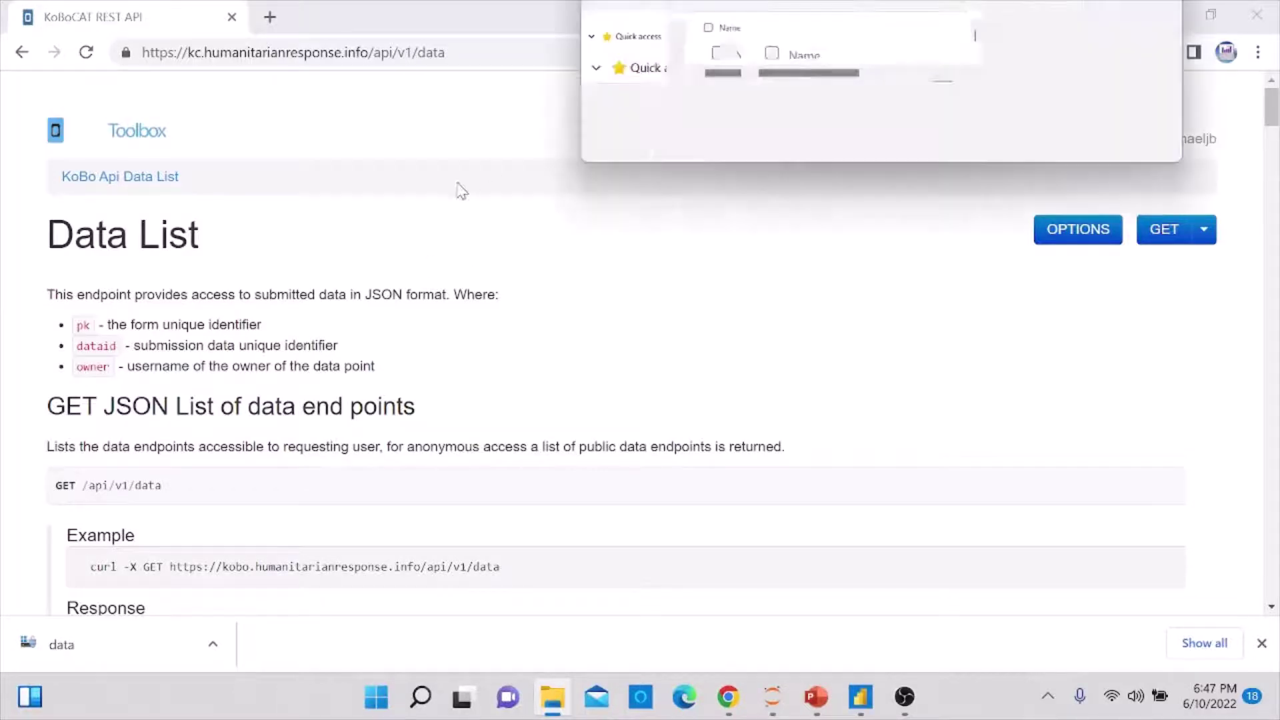
pyautogui.moveTo(434, 278); pyautogui.dragTo(467, 241)
pyautogui.click(691, 240)
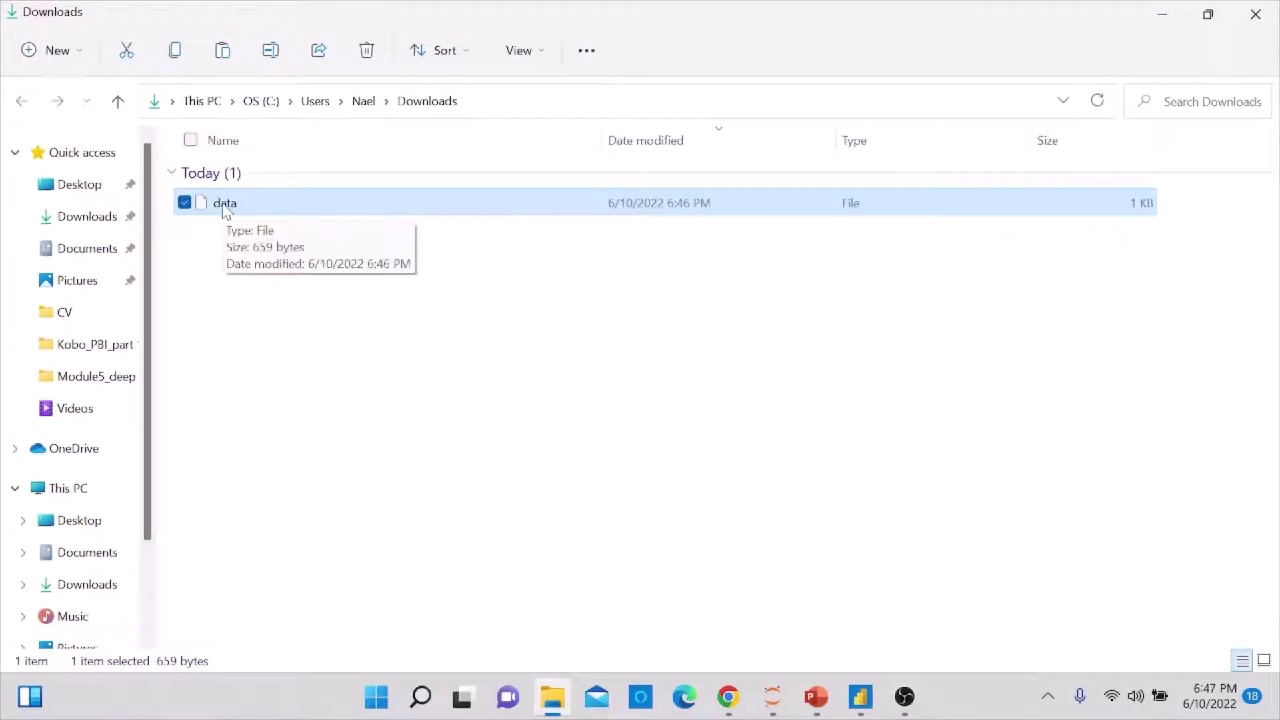
pyautogui.doubleClick(224, 208)
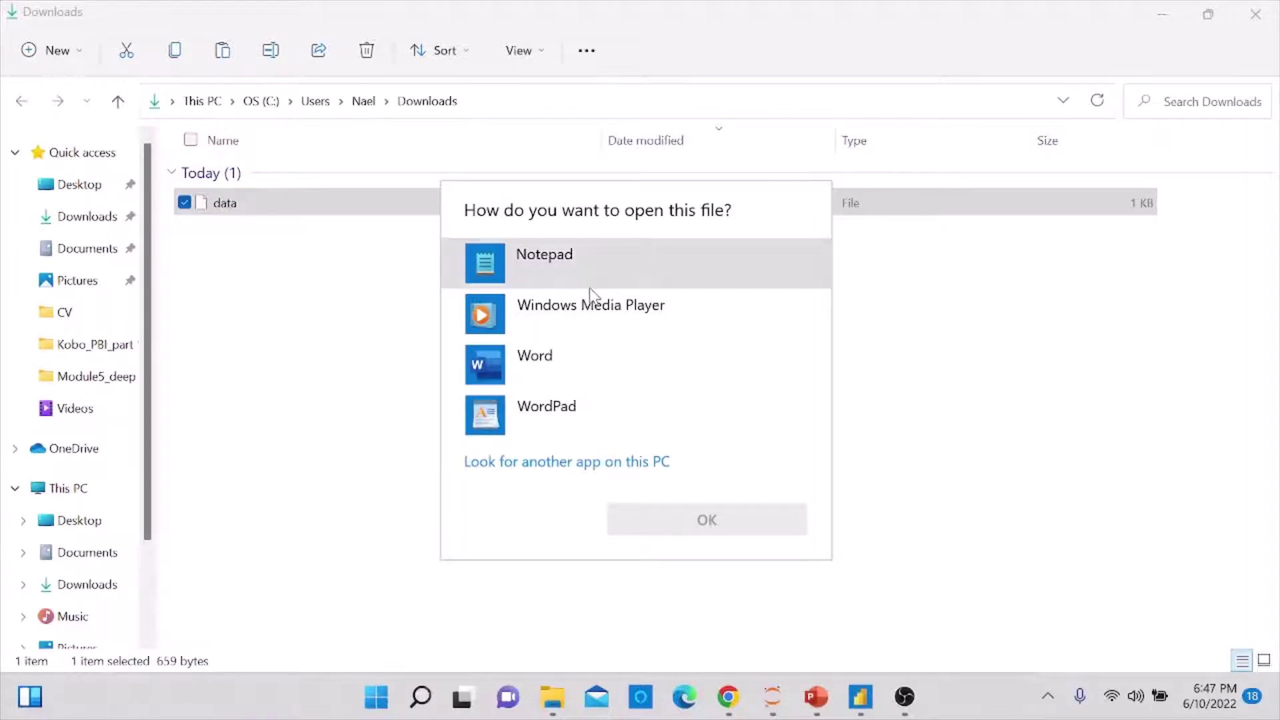
# - Open the 'data' file with Microsoft Word
pyautogui.click(540, 360)
pyautogui.click(703, 522)
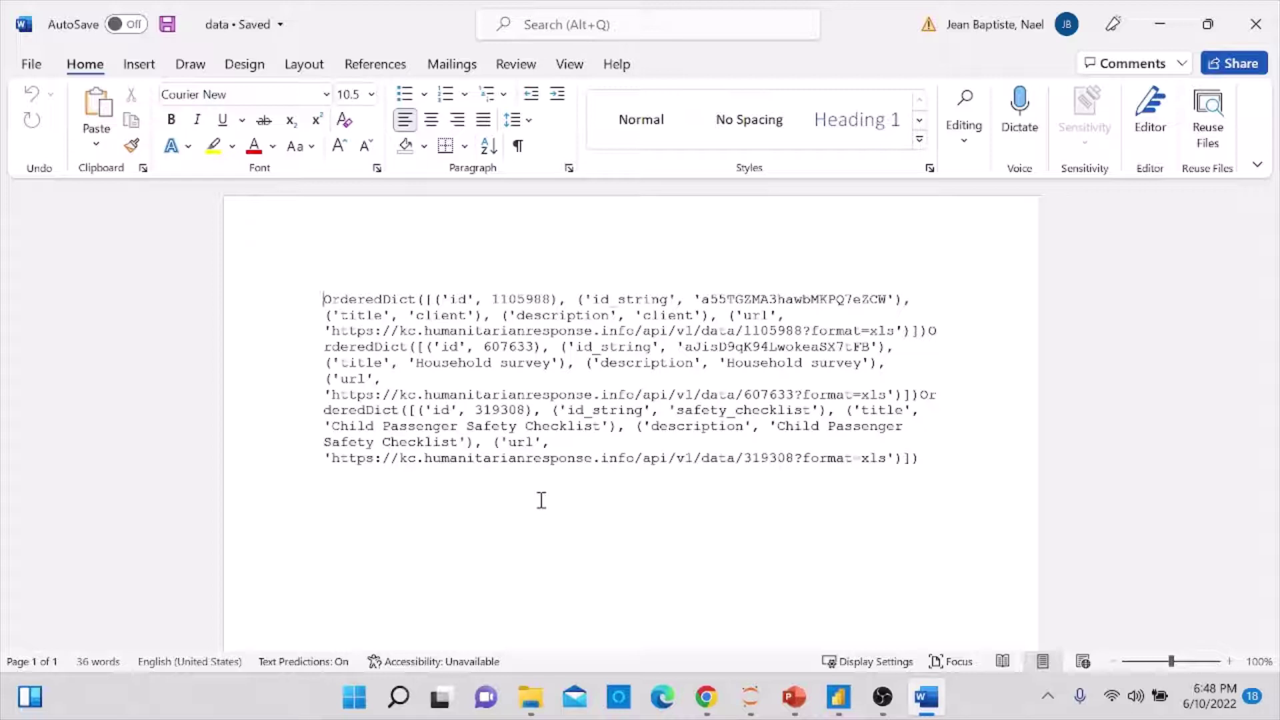
pyautogui.click(410, 315)
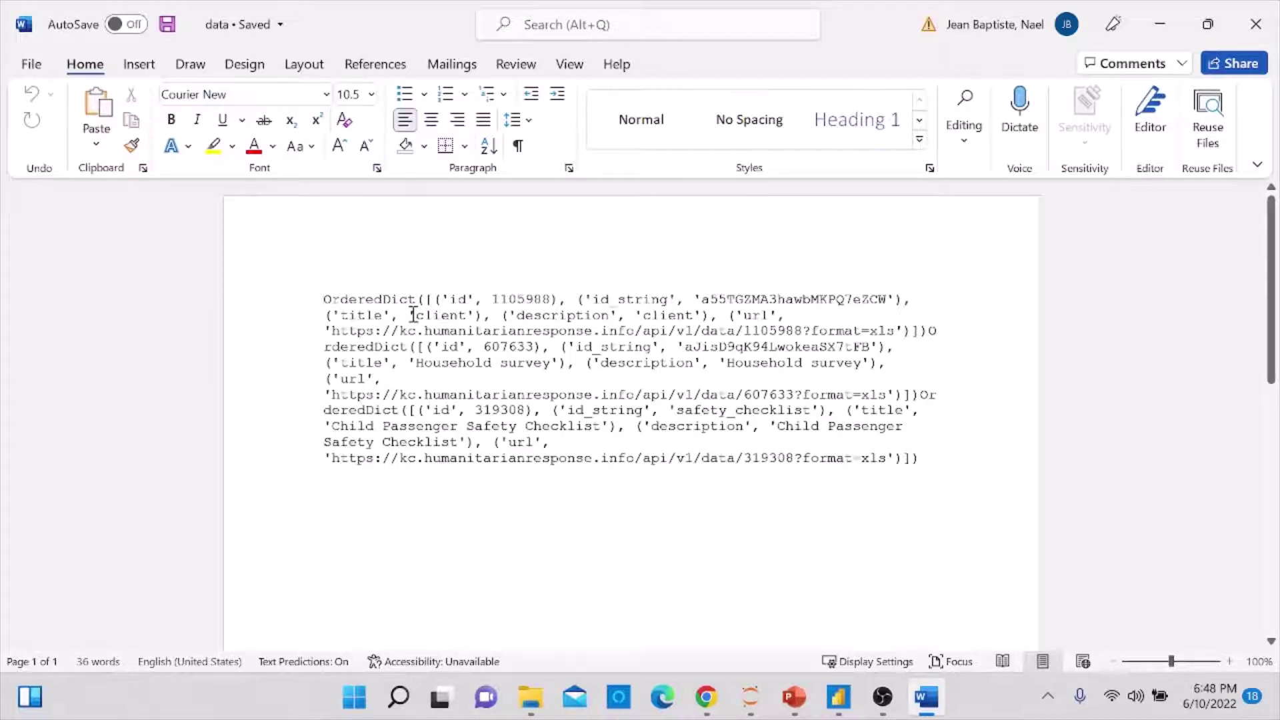
pyautogui.moveTo(446, 314); pyautogui.dragTo(765, 323)
pyautogui.click(740, 315)
pyautogui.moveTo(326, 331); pyautogui.dragTo(898, 331)
pyautogui.hotkey('ctrl', 'c')
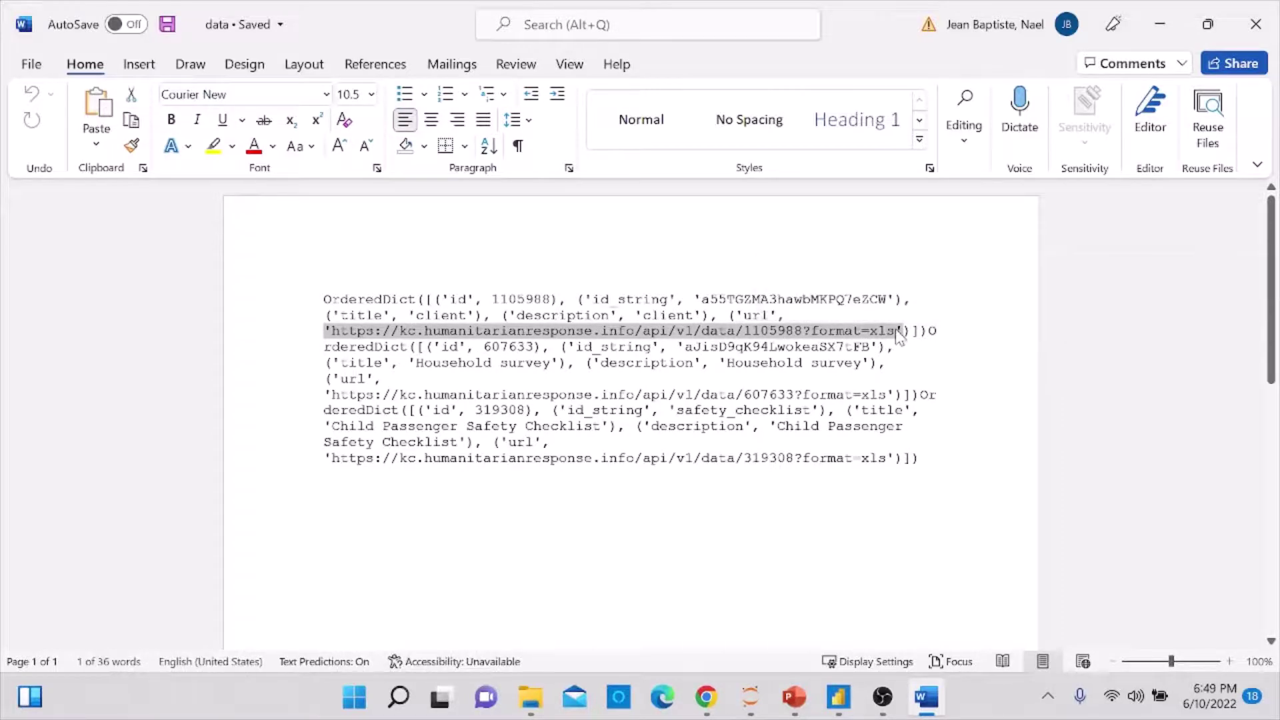
pyautogui.click(434, 533)
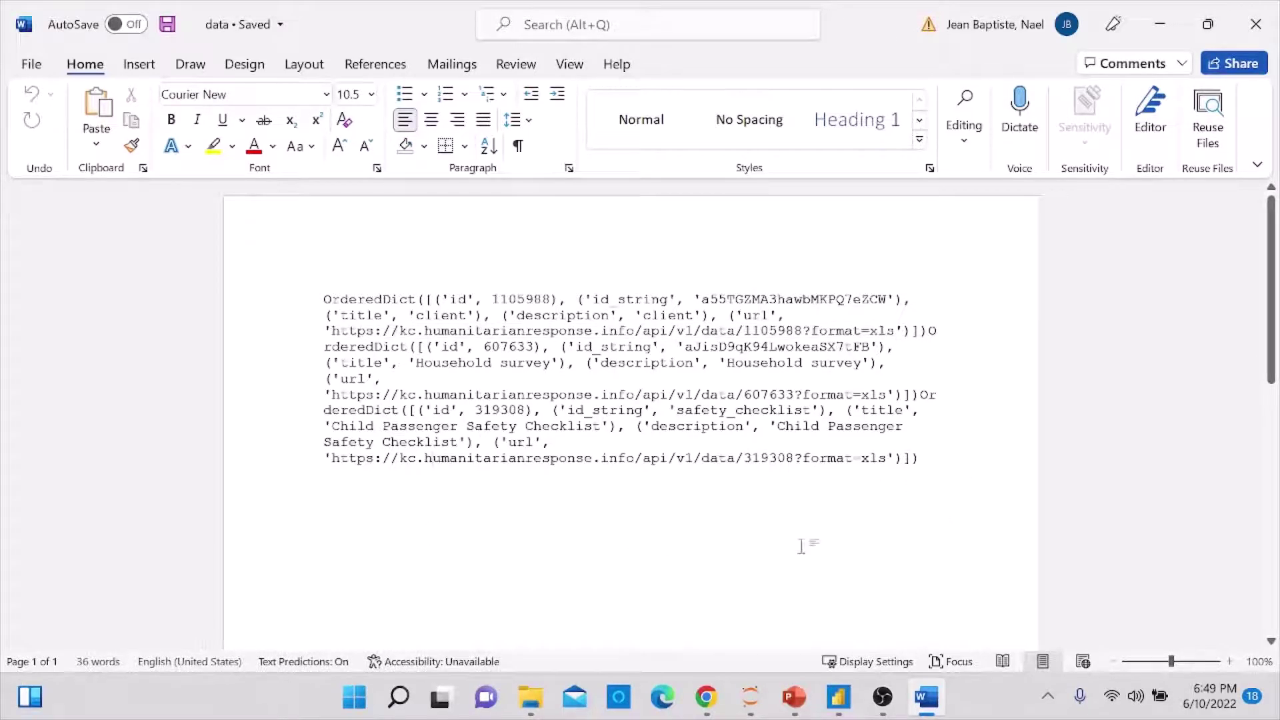
# - Paste the client form's URL below the records, trimmed to end at .../api/v1/data/1105988
pyautogui.press('Return')
pyautogui.press('Return')
pyautogui.press('Return')
pyautogui.press('Return')
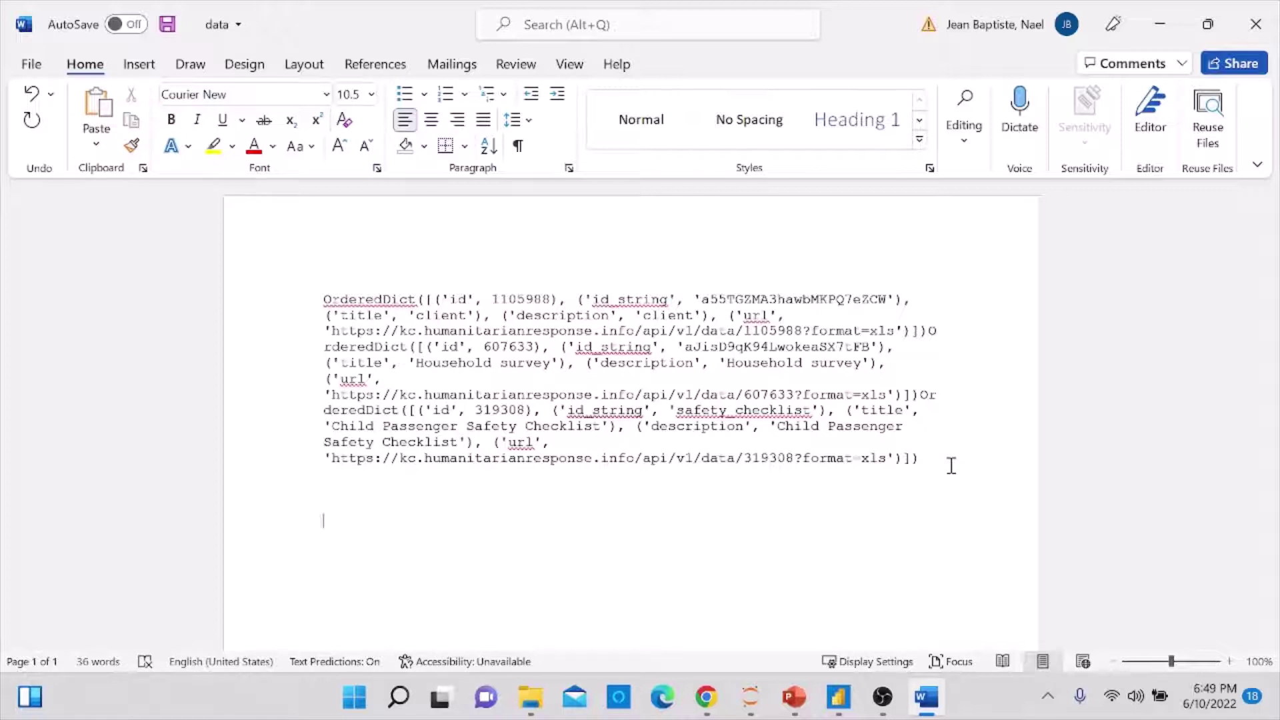
pyautogui.hotkey('ctrl', 'v')
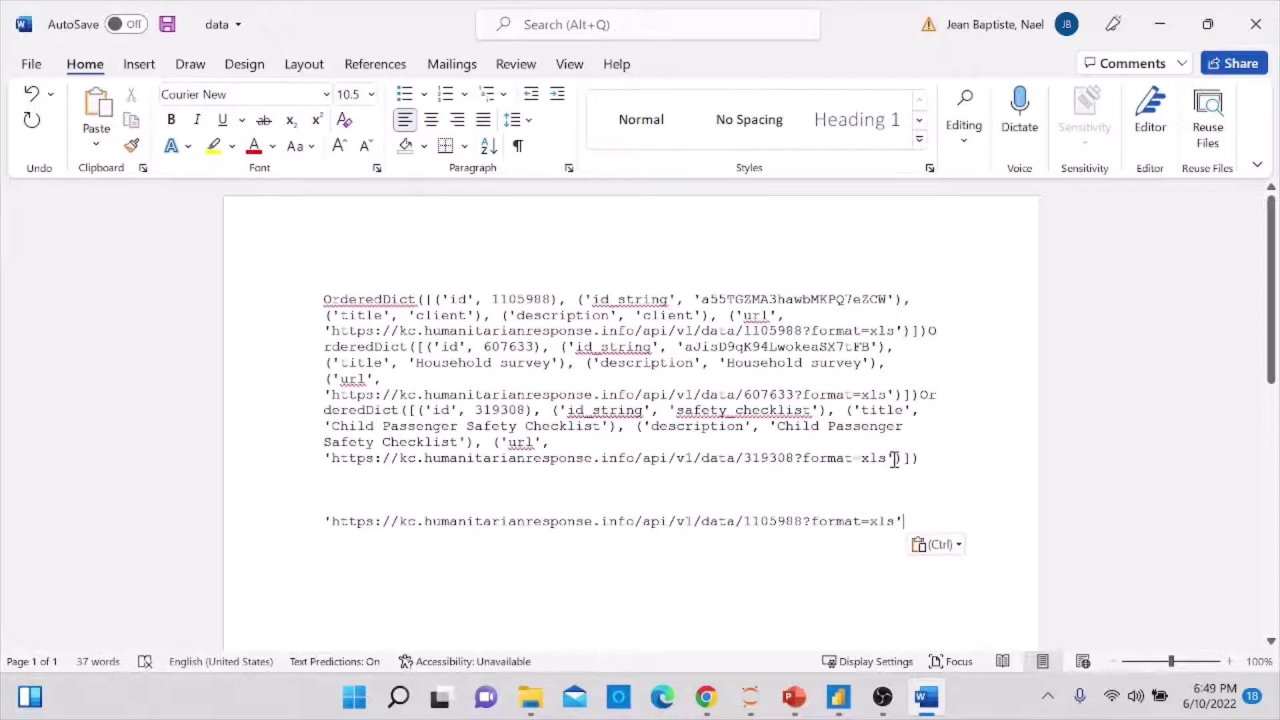
pyautogui.press('BackSpace')
pyautogui.press('BackSpace')
pyautogui.press('BackSpace')
pyautogui.press('BackSpace')
pyautogui.press('BackSpace')
pyautogui.press('BackSpace')
pyautogui.press('BackSpace')
pyautogui.press('BackSpace')
pyautogui.press('BackSpace')
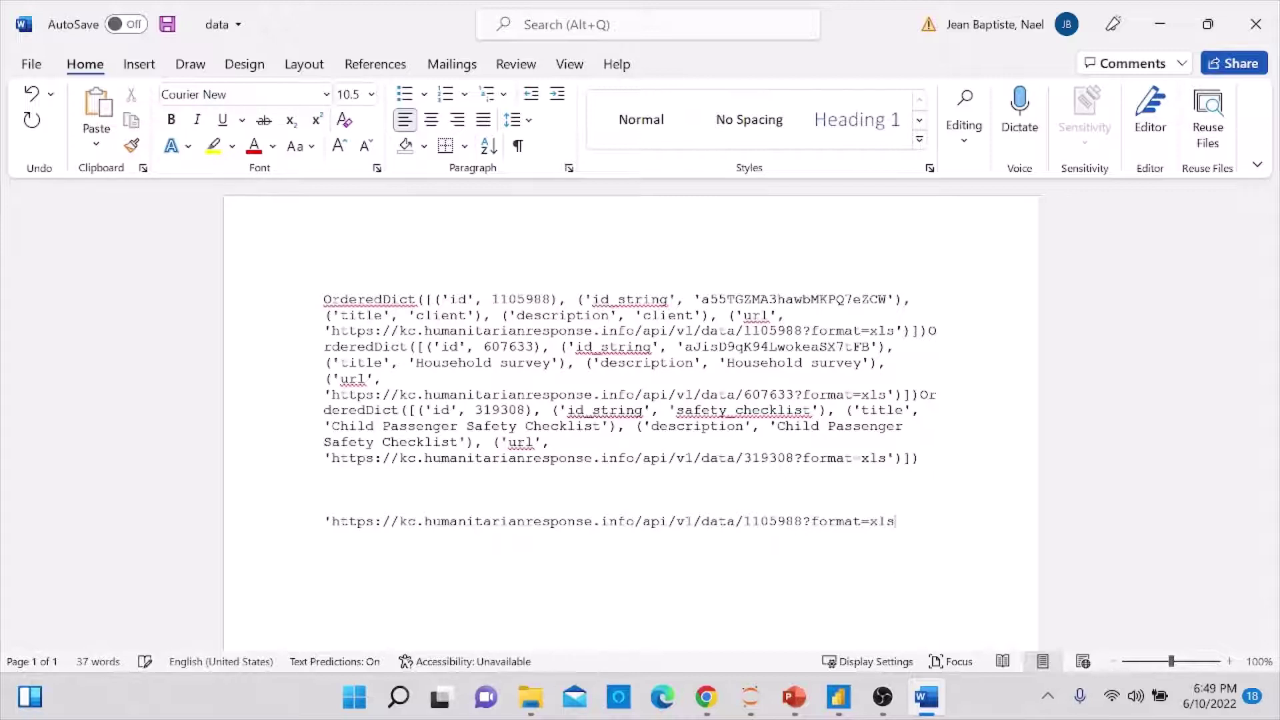
pyautogui.press('BackSpace')
pyautogui.press('BackSpace')
pyautogui.press('BackSpace')
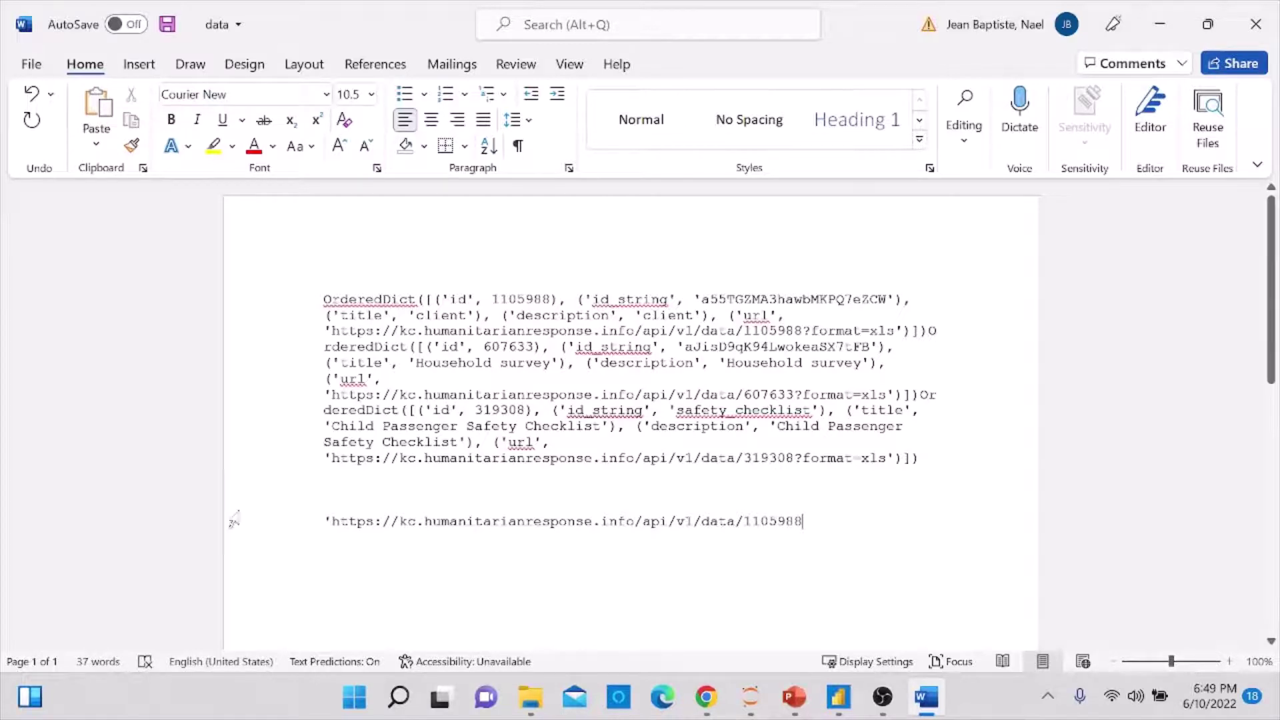
pyautogui.click(331, 521)
pyautogui.press('BackSpace')
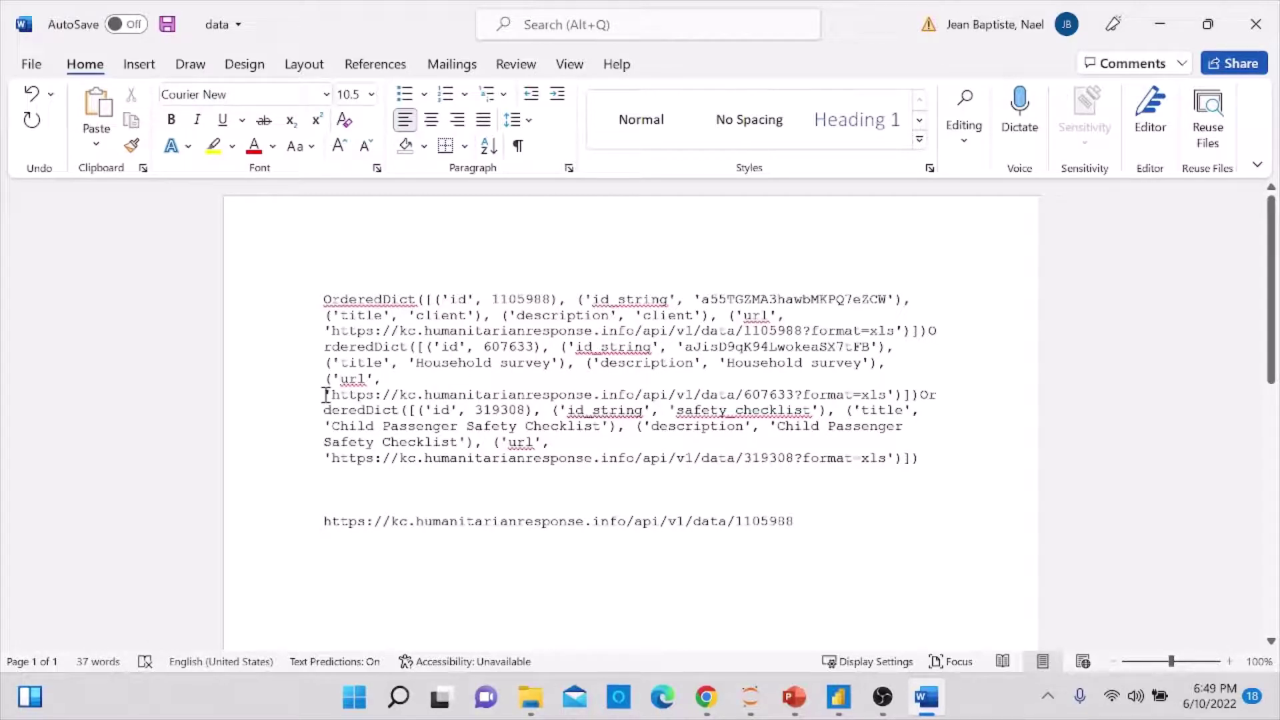
# - Paste the Household survey form's URL on a new line and strip its ?format=xls suffix
pyautogui.moveTo(322, 394); pyautogui.dragTo(893, 399)
pyautogui.hotkey('ctrl', 'c')
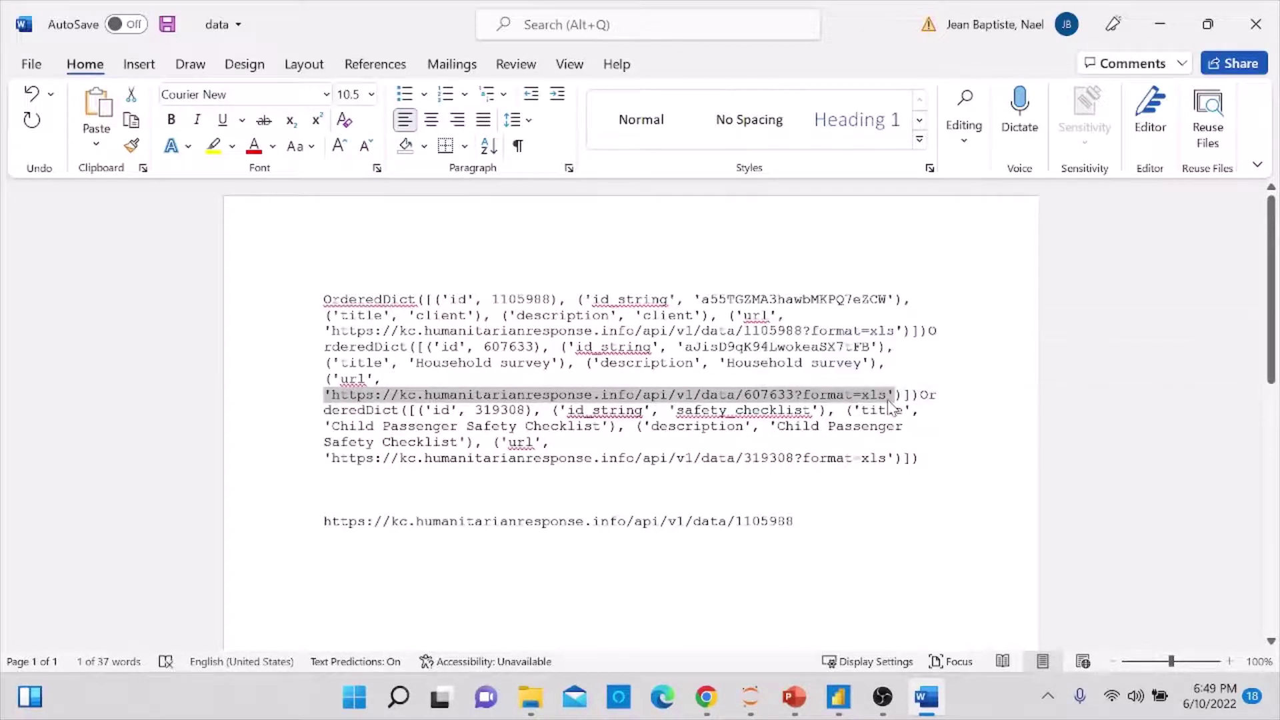
pyautogui.click(362, 591)
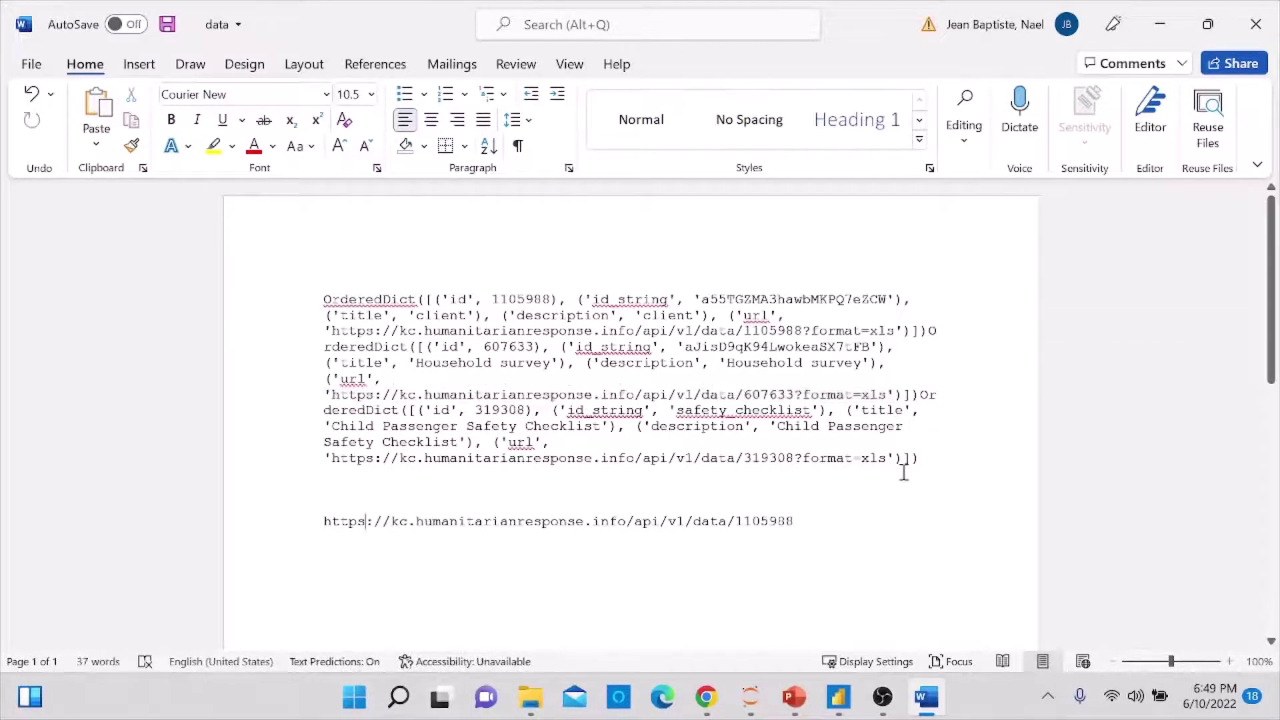
pyautogui.click(825, 523)
pyautogui.press('Return')
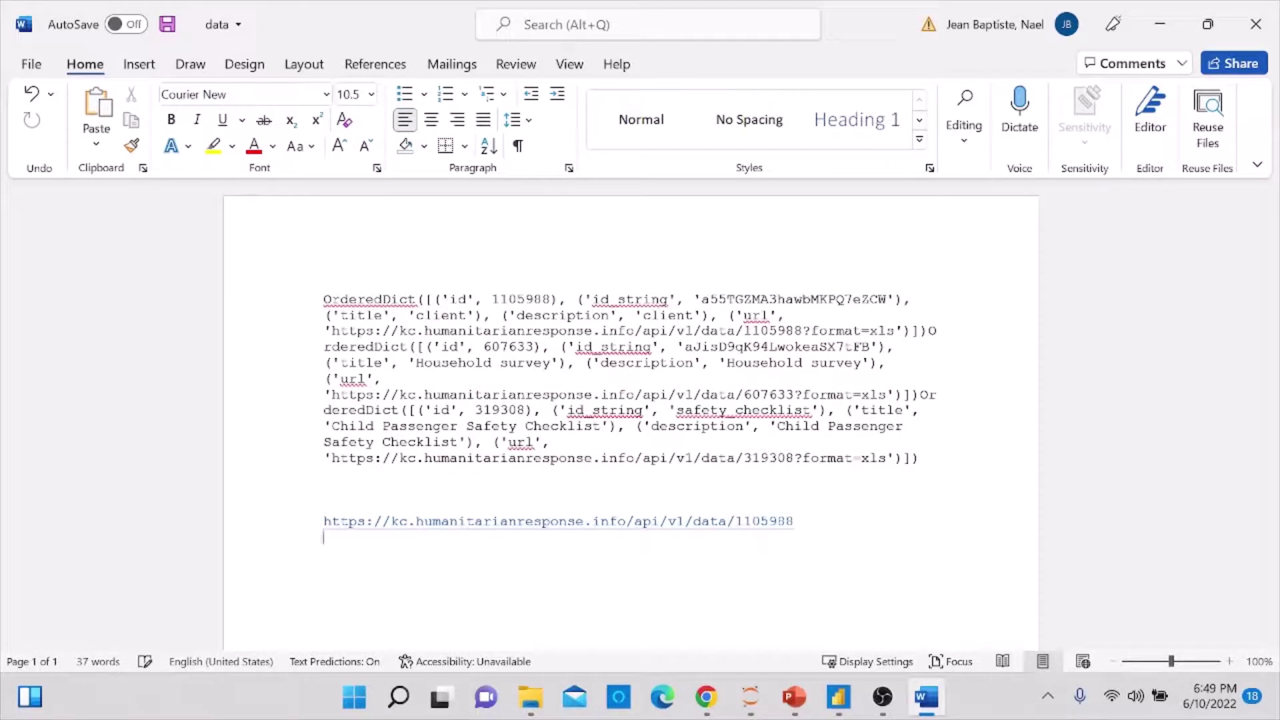
pyautogui.press('Return')
pyautogui.hotkey('ctrl', 'v')
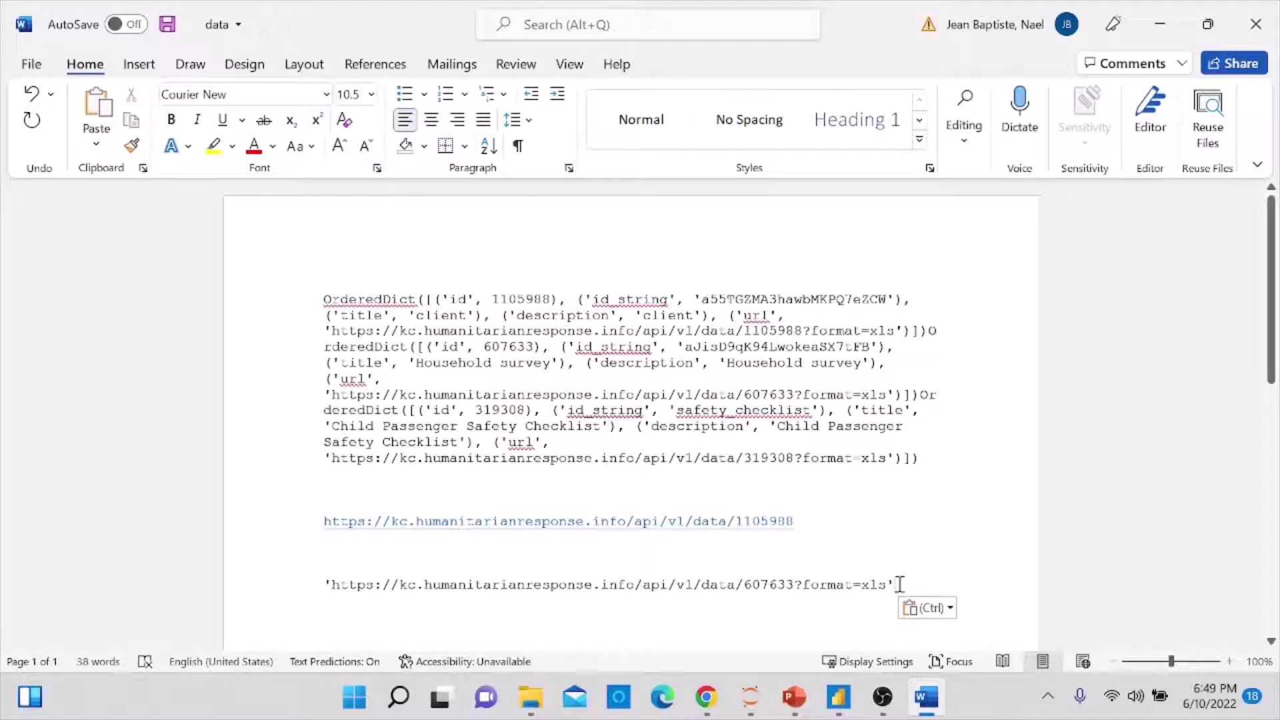
pyautogui.press('BackSpace')
pyautogui.press('BackSpace')
pyautogui.press('BackSpace')
pyautogui.press('BackSpace')
pyautogui.press('BackSpace')
pyautogui.press('BackSpace')
pyautogui.press('BackSpace')
pyautogui.press('BackSpace')
pyautogui.press('BackSpace')
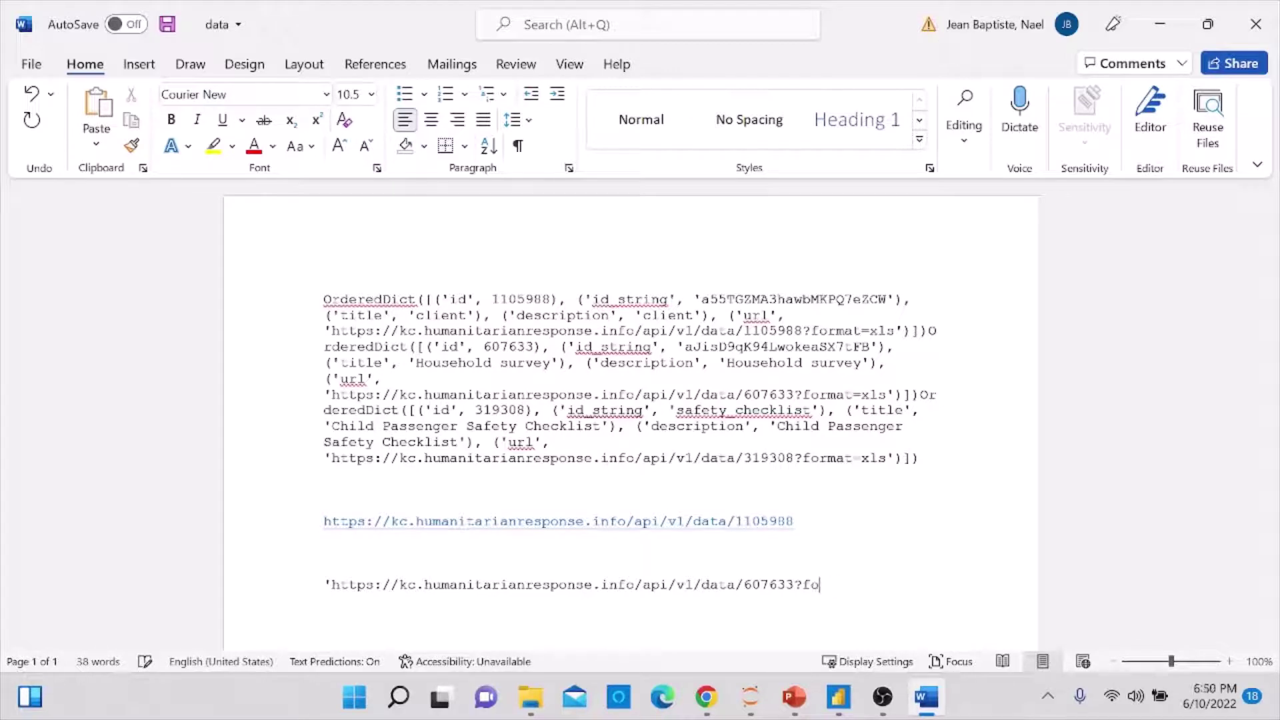
pyautogui.press('BackSpace')
pyautogui.press('BackSpace')
pyautogui.press('BackSpace')
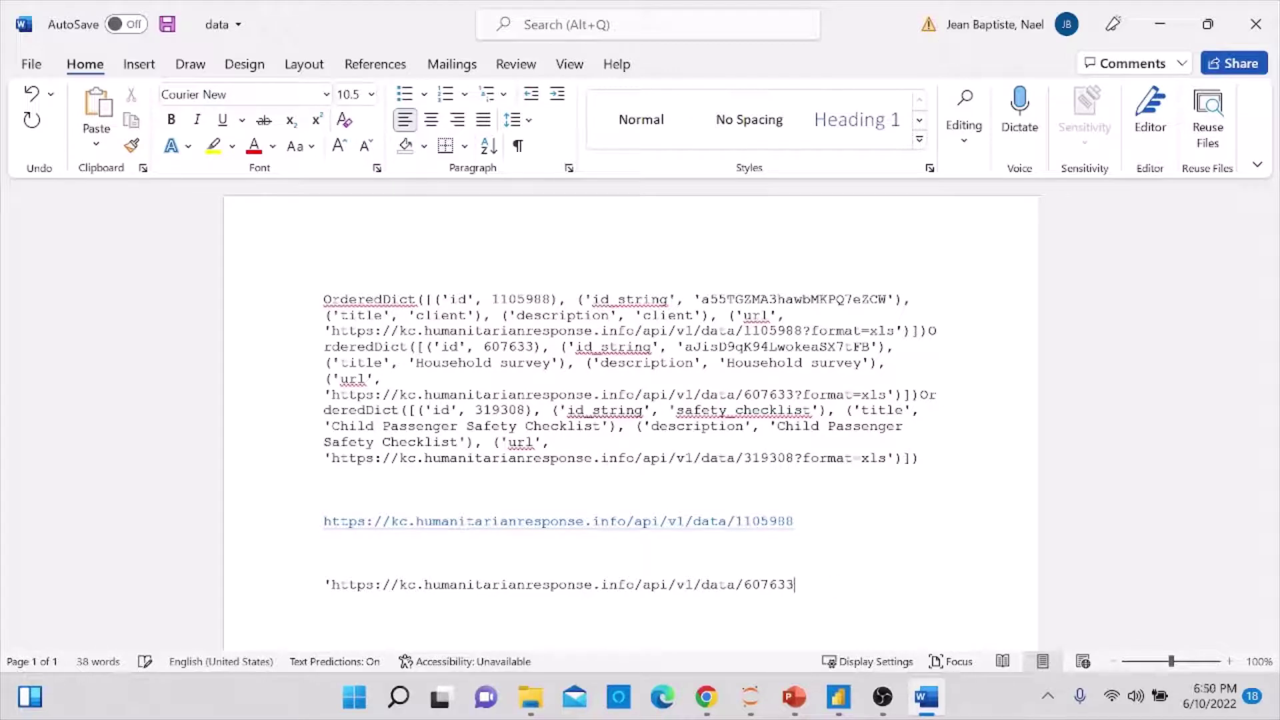
# - Remove the 607633 URL's leading quote, make it a link, then delete it
pyautogui.click(330, 584)
pyautogui.press('BackSpace')
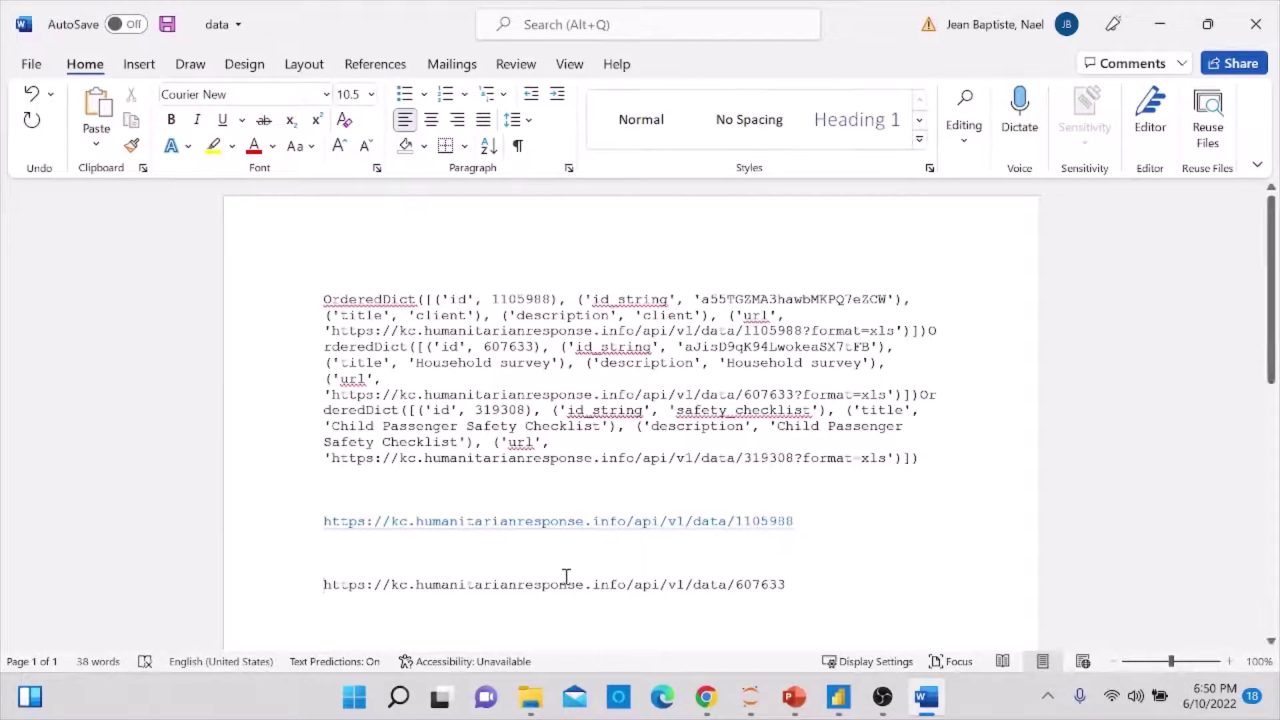
pyautogui.click(802, 586)
pyautogui.press('Return')
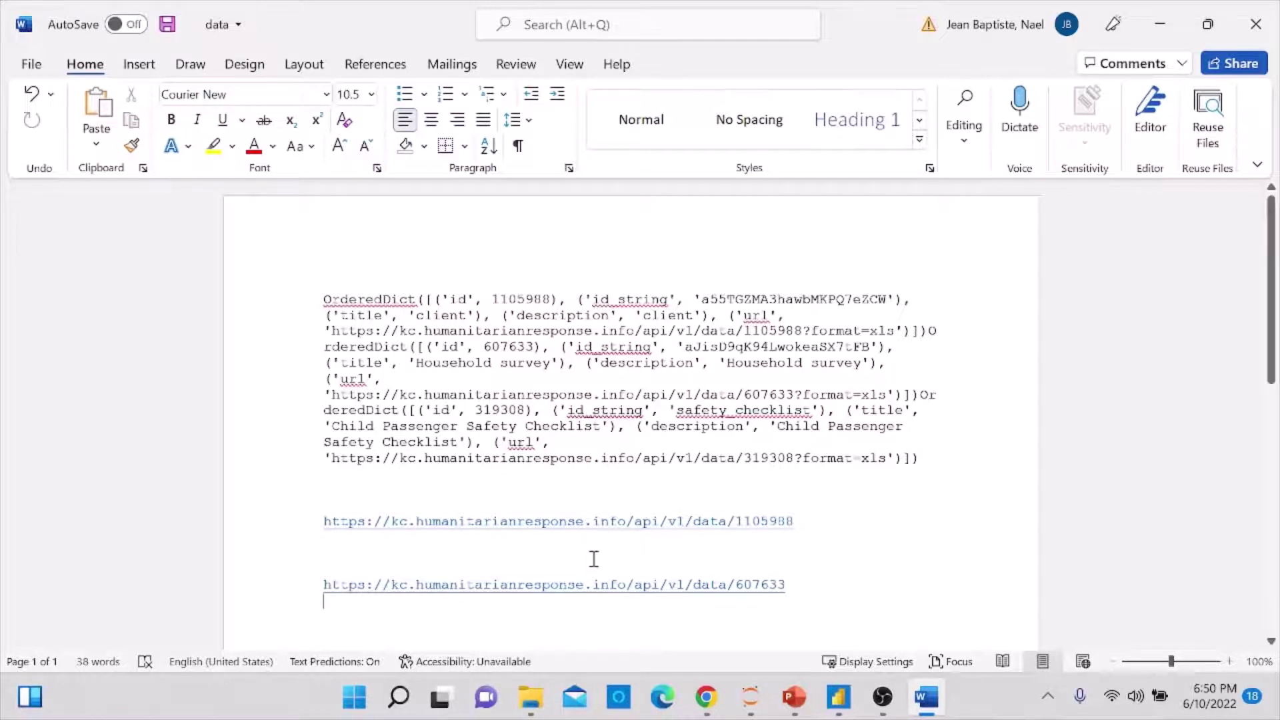
pyautogui.moveTo(818, 589); pyautogui.dragTo(326, 588)
pyautogui.press('Delete')
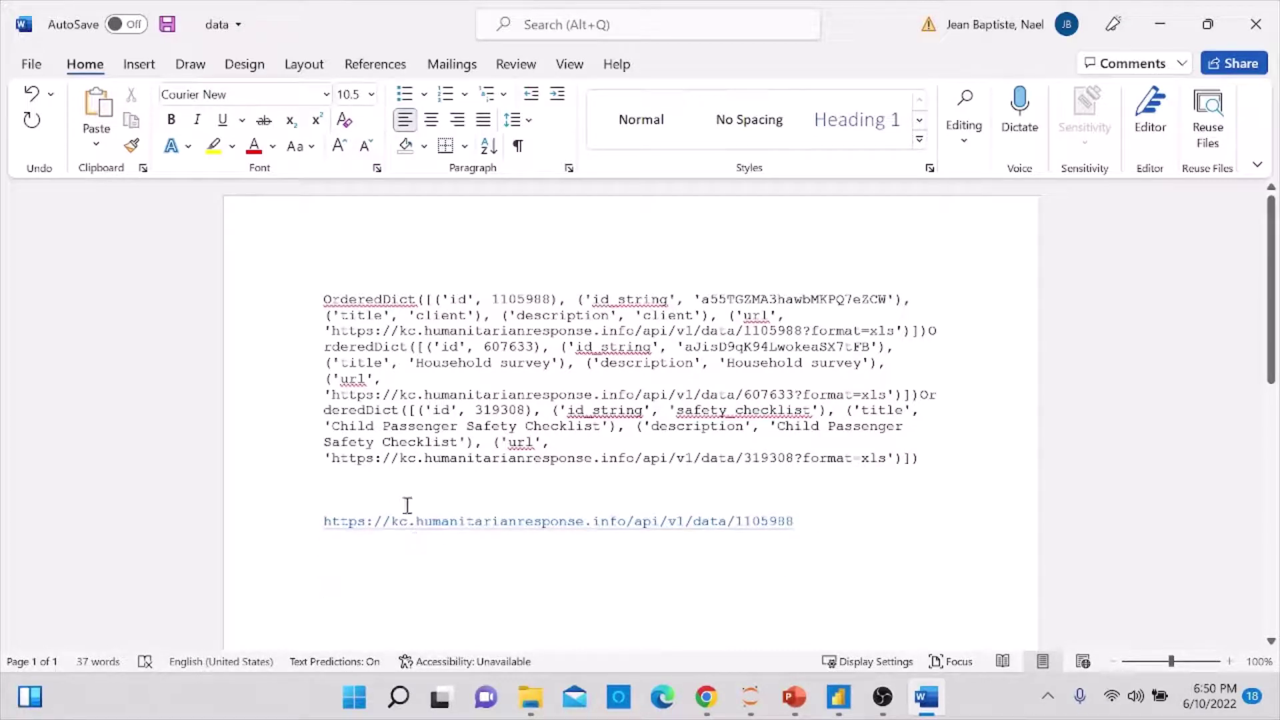
# - Copy the .../api/v1/data/1105988 URL from Word and minimize Word to reveal Power BI
pyautogui.moveTo(323, 521); pyautogui.dragTo(794, 521)
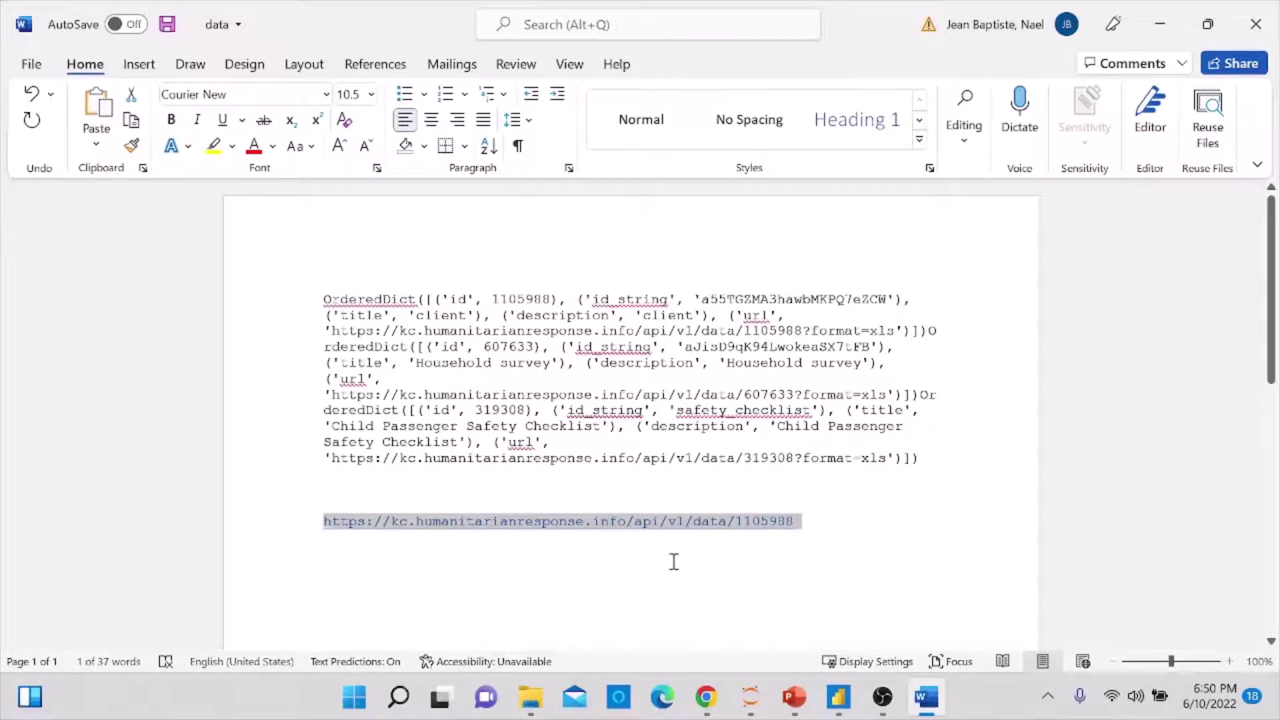
pyautogui.click(694, 498)
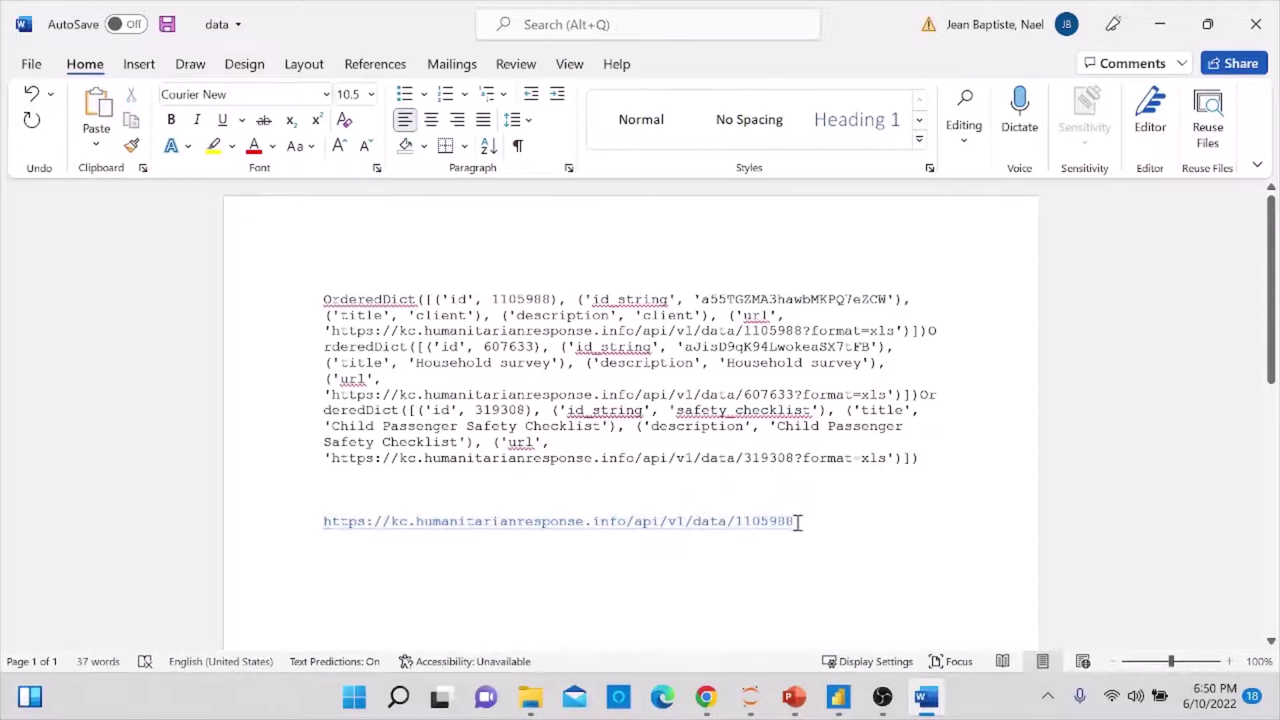
pyautogui.moveTo(797, 520); pyautogui.dragTo(747, 522)
pyautogui.moveTo(534, 537); pyautogui.dragTo(327, 524)
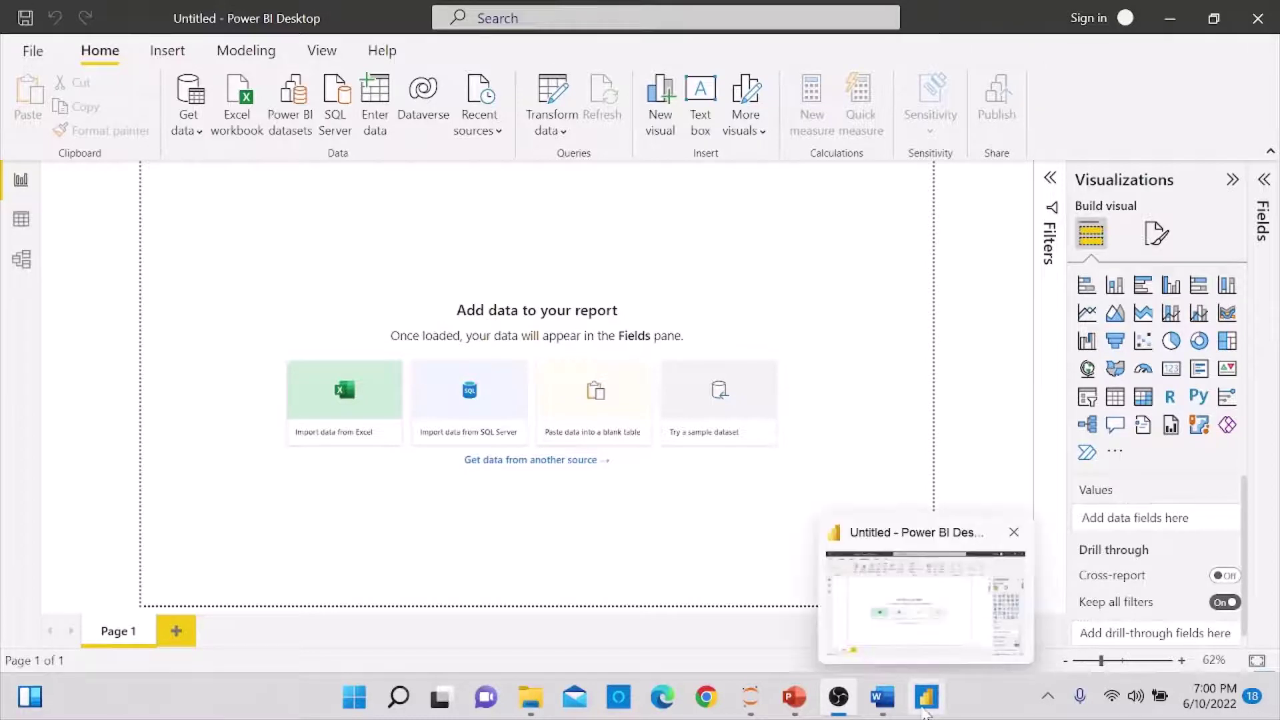
pyautogui.click(883, 698)
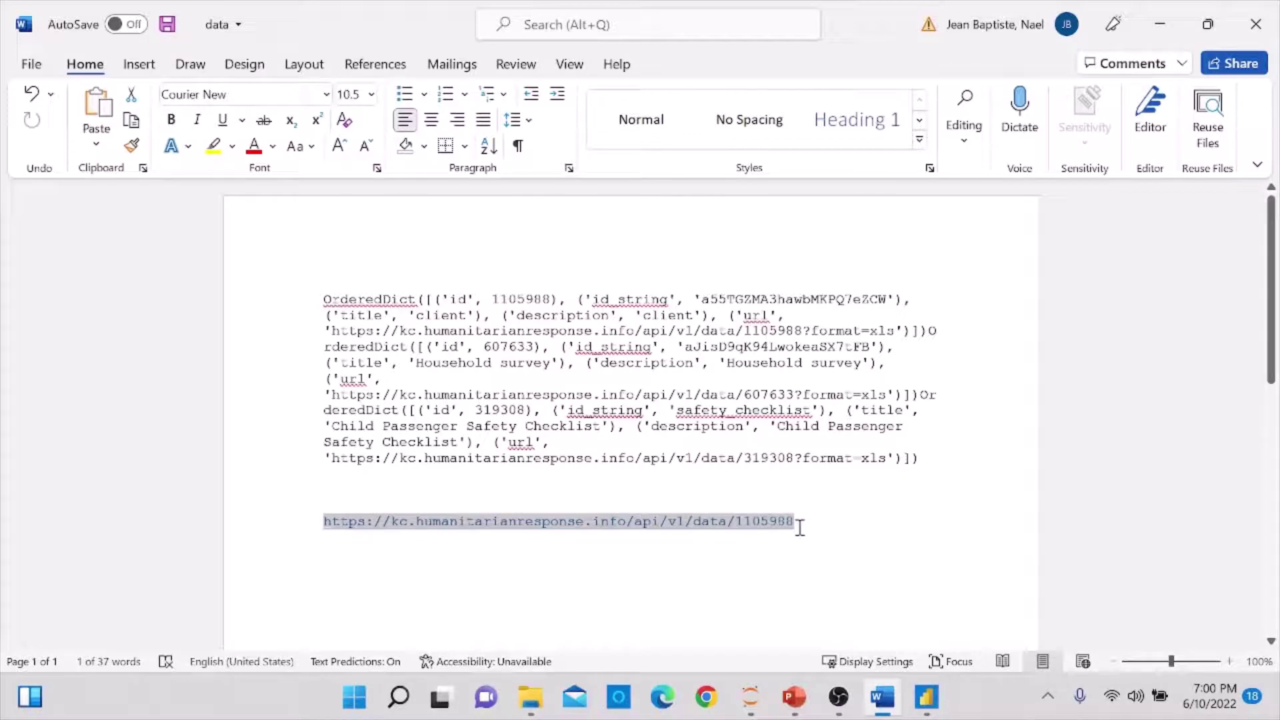
pyautogui.moveTo(800, 527); pyautogui.dragTo(324, 526)
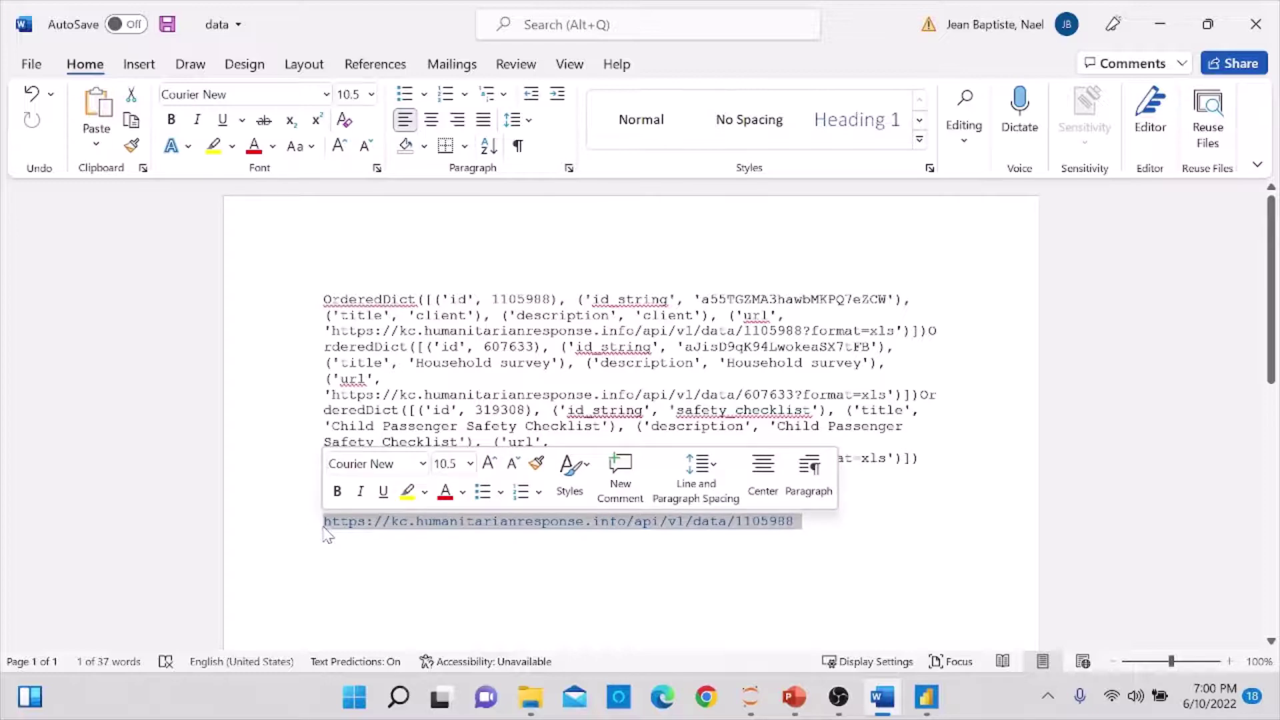
pyautogui.hotkey('ctrl', 'c')
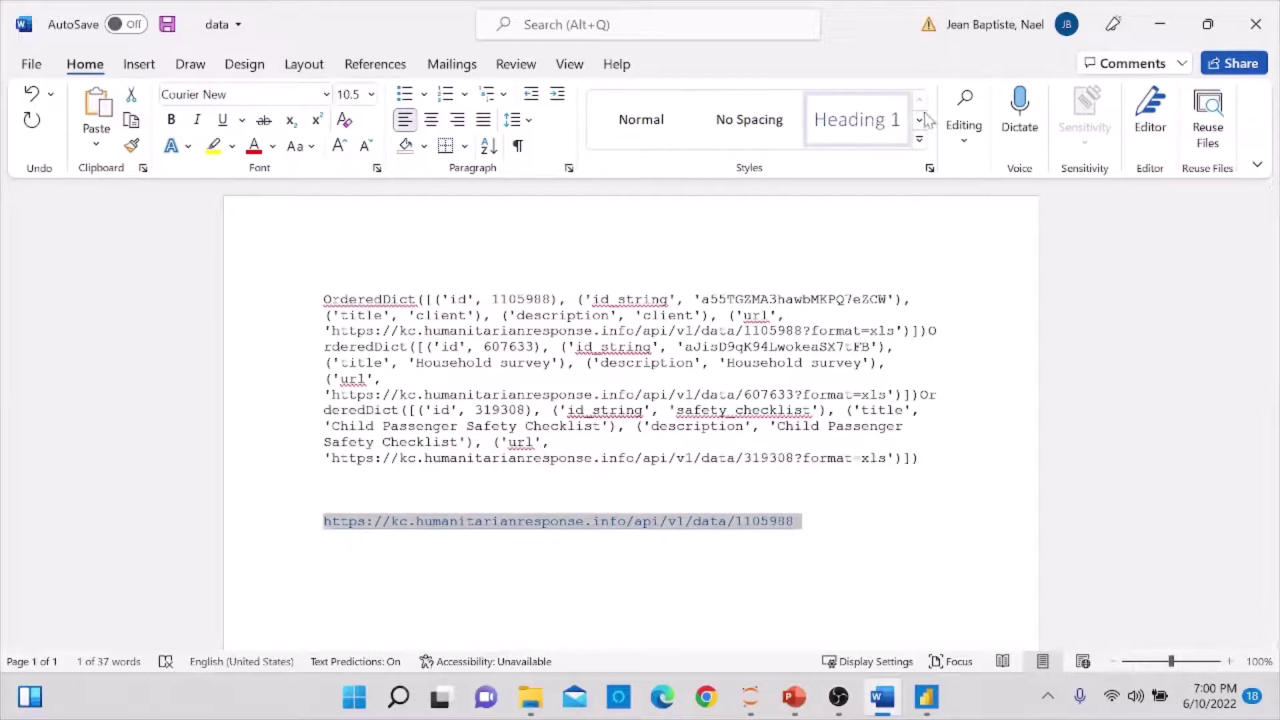
pyautogui.click(1171, 24)
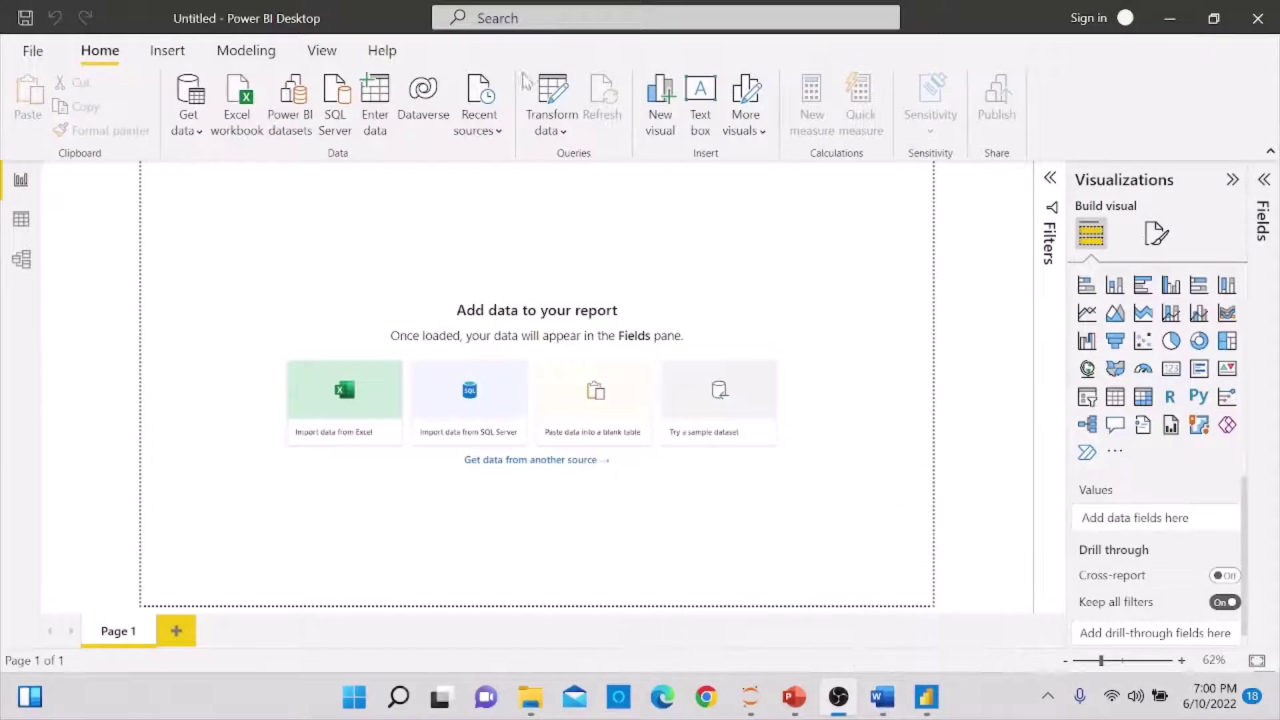
# - Choose Web as the data source from Power BI's Get data list
pyautogui.click(199, 132)
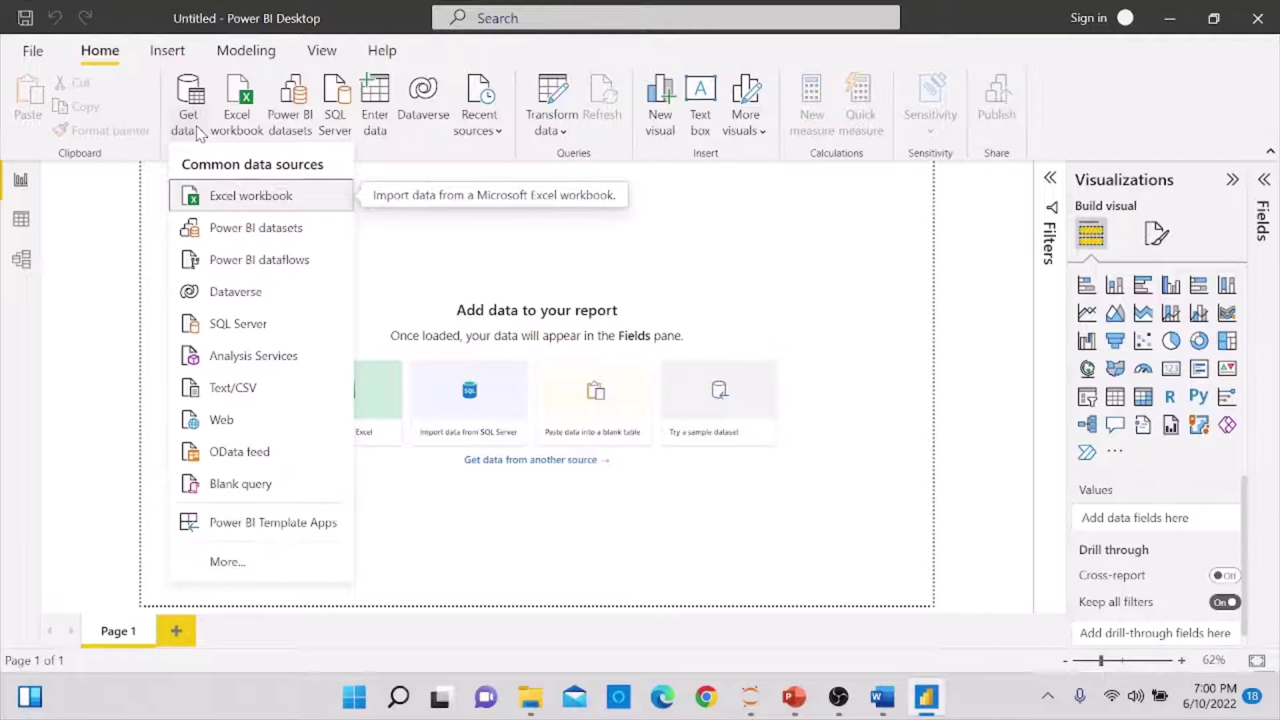
pyautogui.click(220, 421)
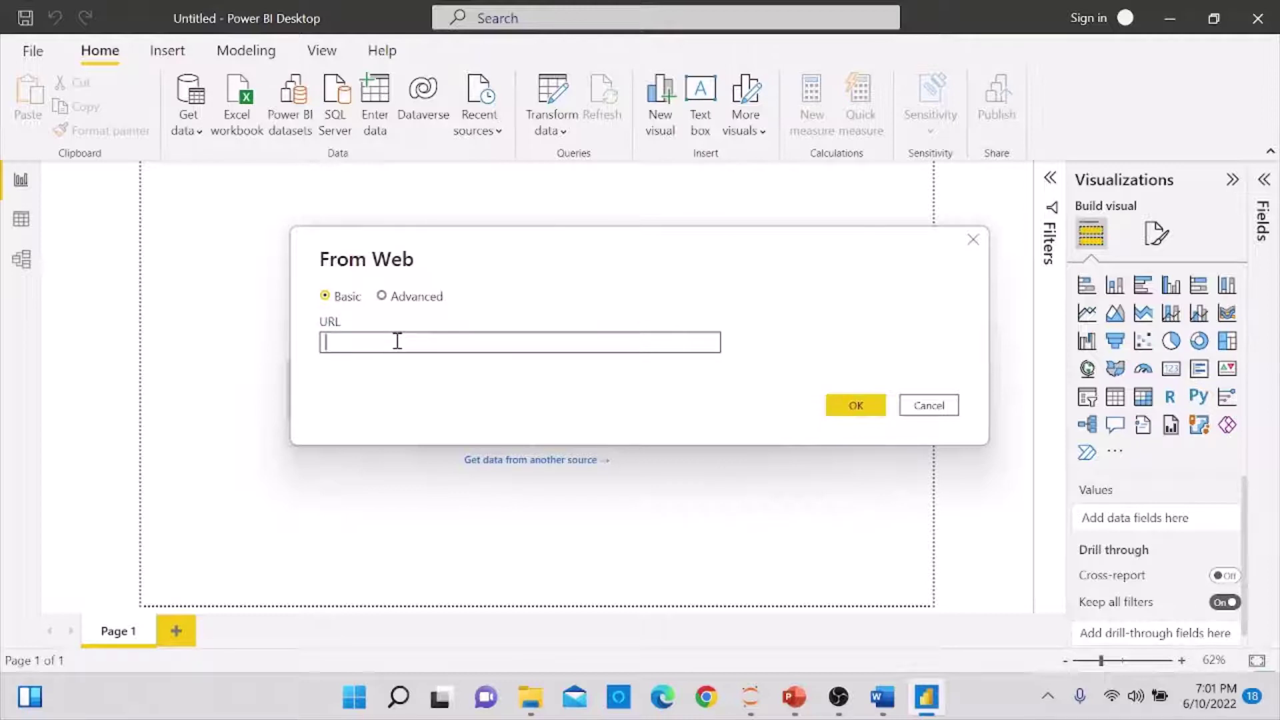
# - Paste the 1105988 data URL into the From Web dialog and submit it
pyautogui.hotkey('ctrl', 'v')
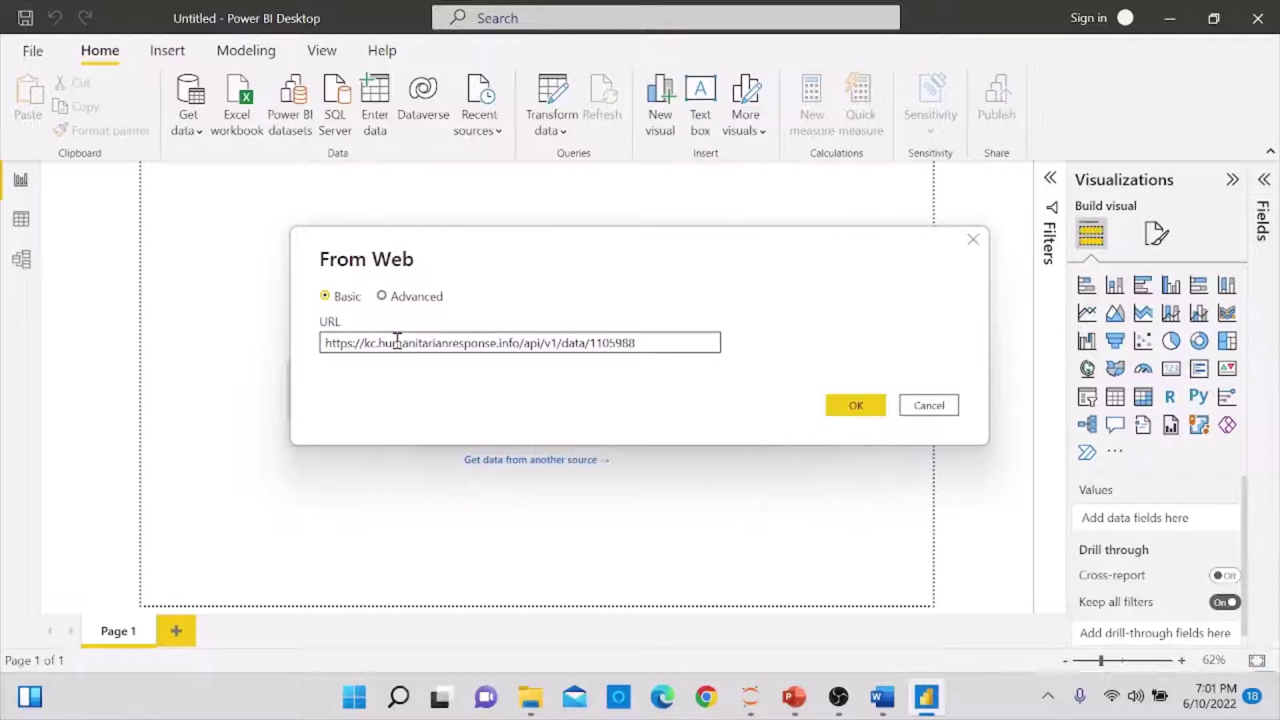
pyautogui.click(867, 407)
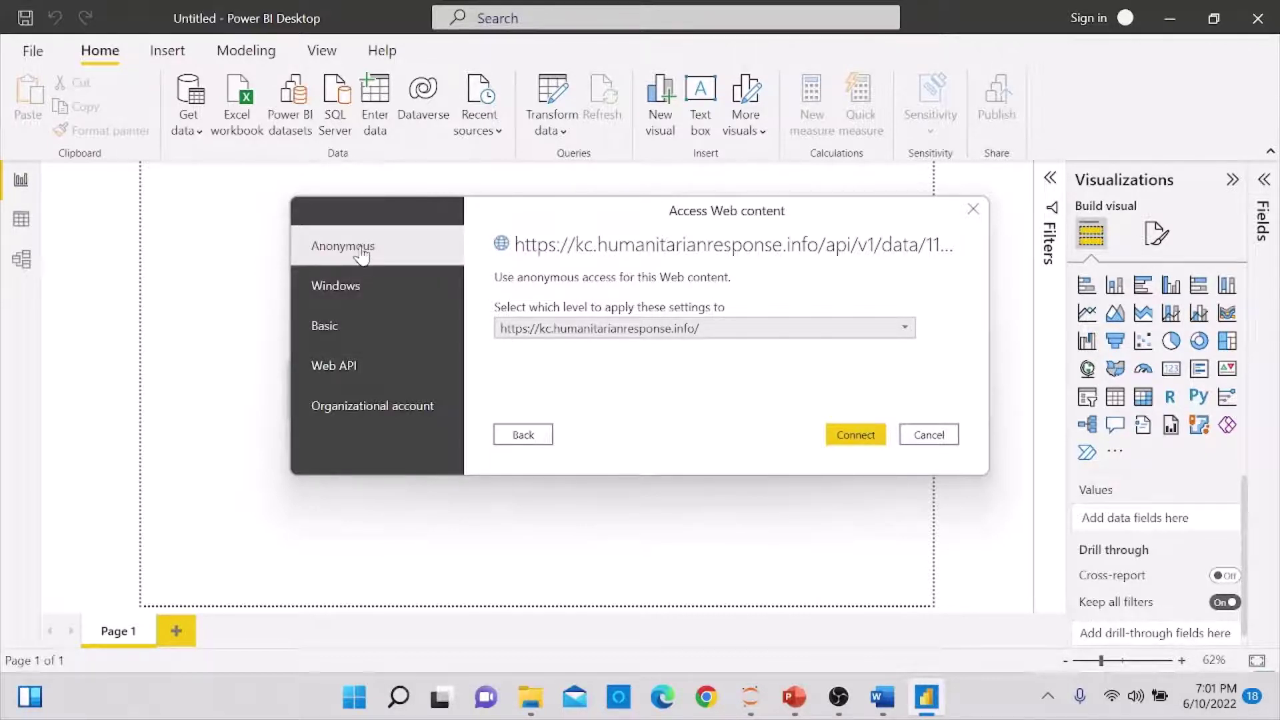
# - Connect with Basic credentials, entering the KoBo user name and password
pyautogui.click(354, 336)
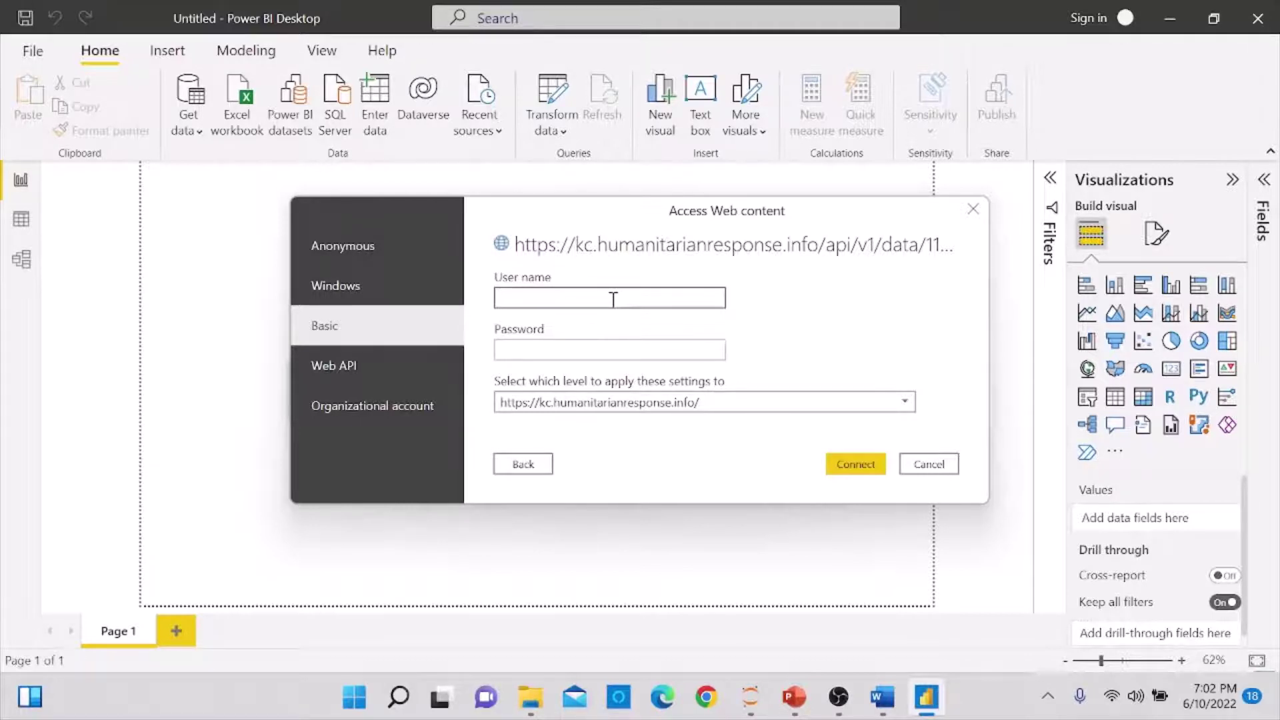
pyautogui.write('naeljb')
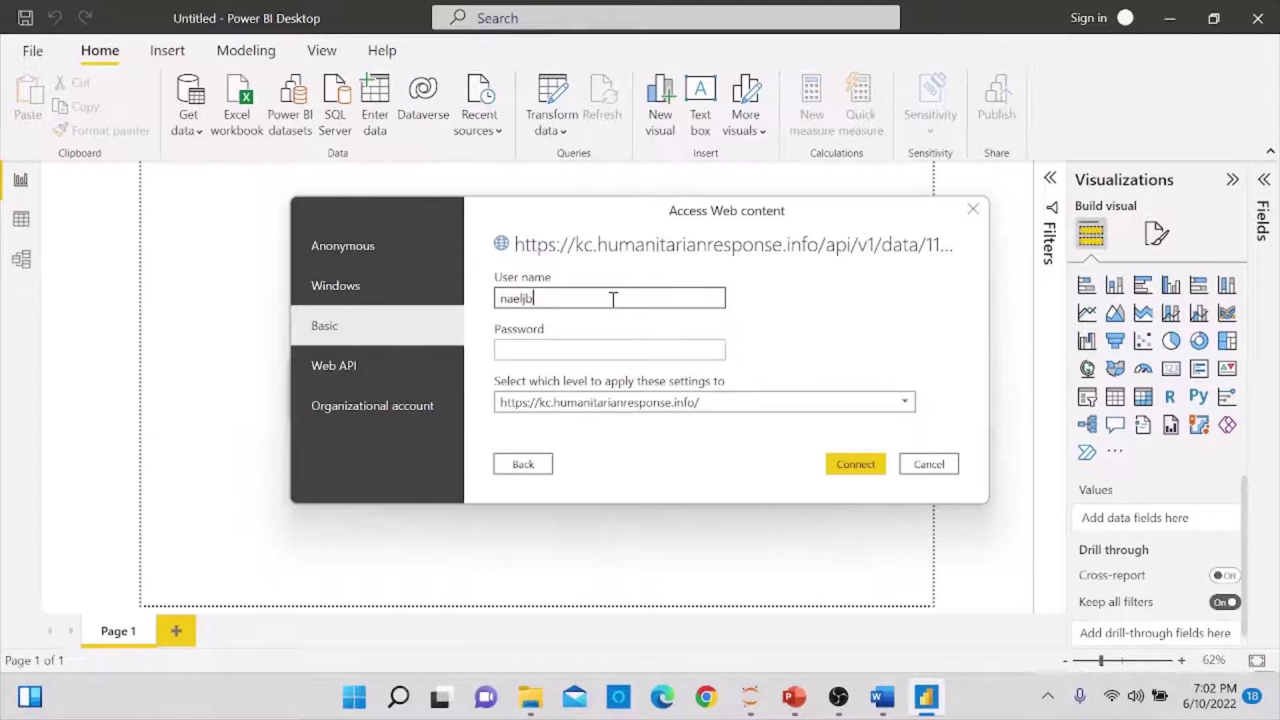
pyautogui.click(597, 354)
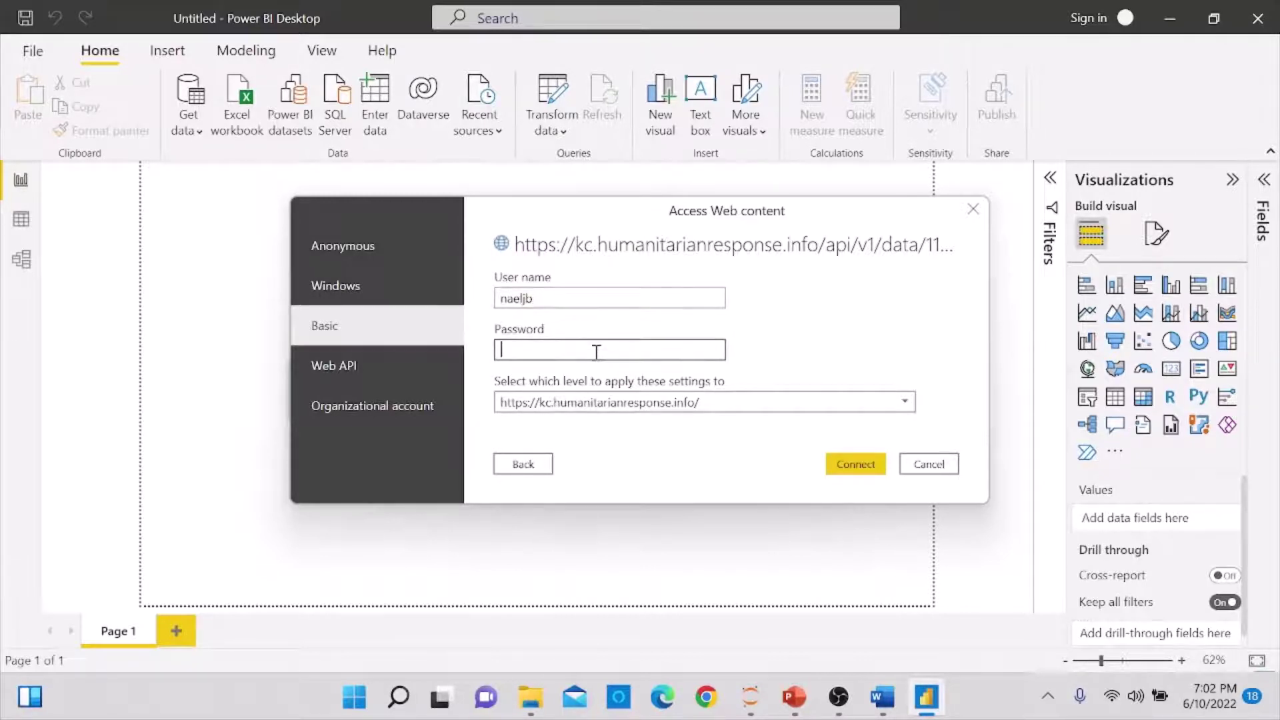
pyautogui.write('•••••••••')
pyautogui.click(854, 465)
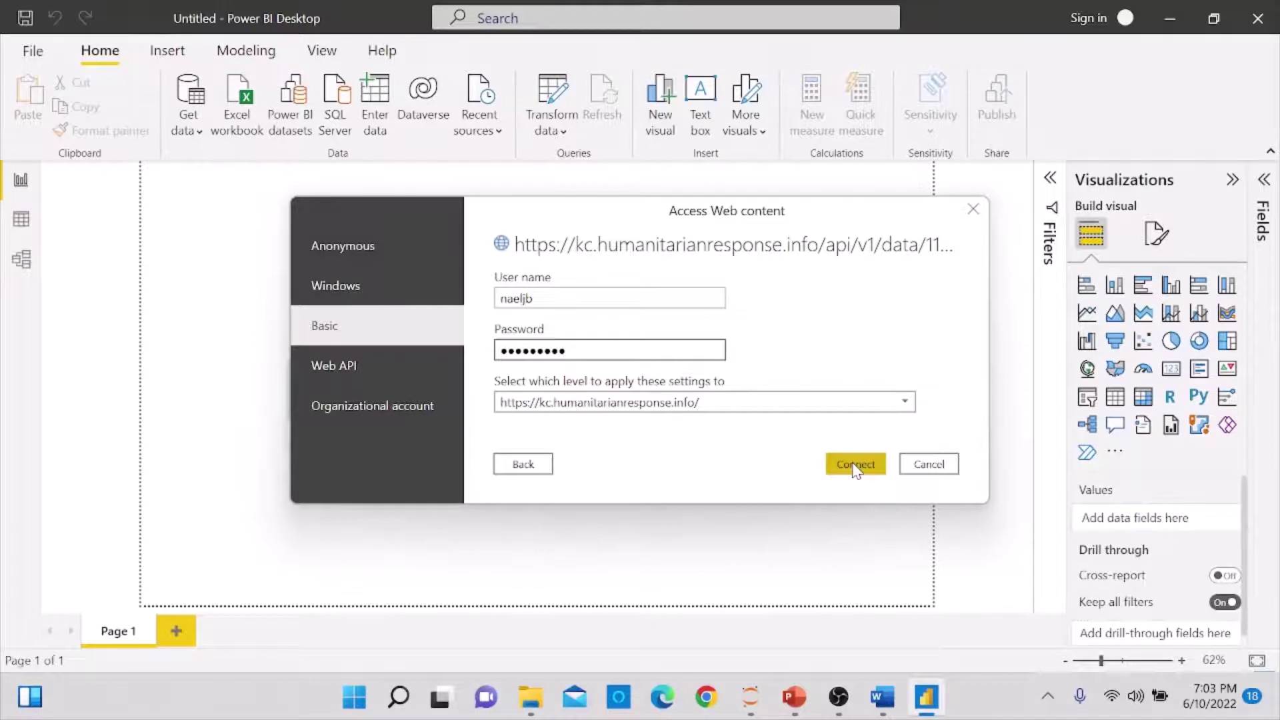
# - Confirm the KoBo connection and maximize the Power Query Editor showing query 1105988
pyautogui.click(856, 464)
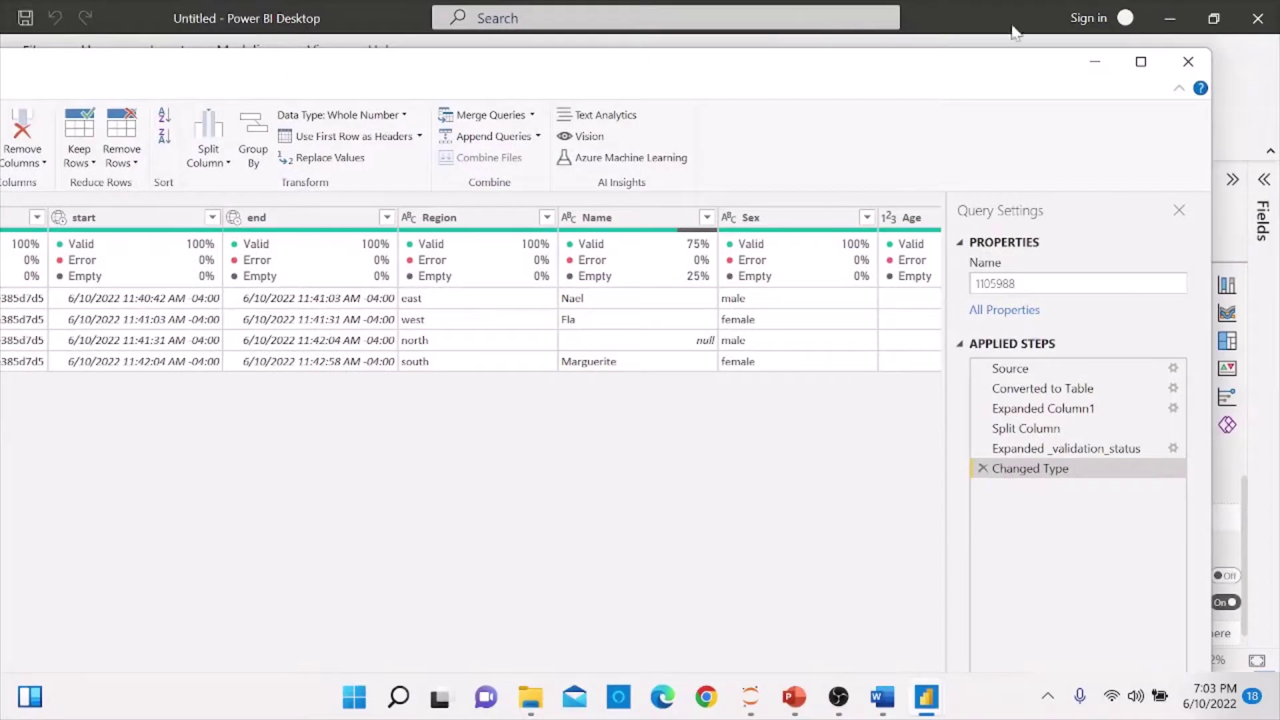
pyautogui.click(1139, 61)
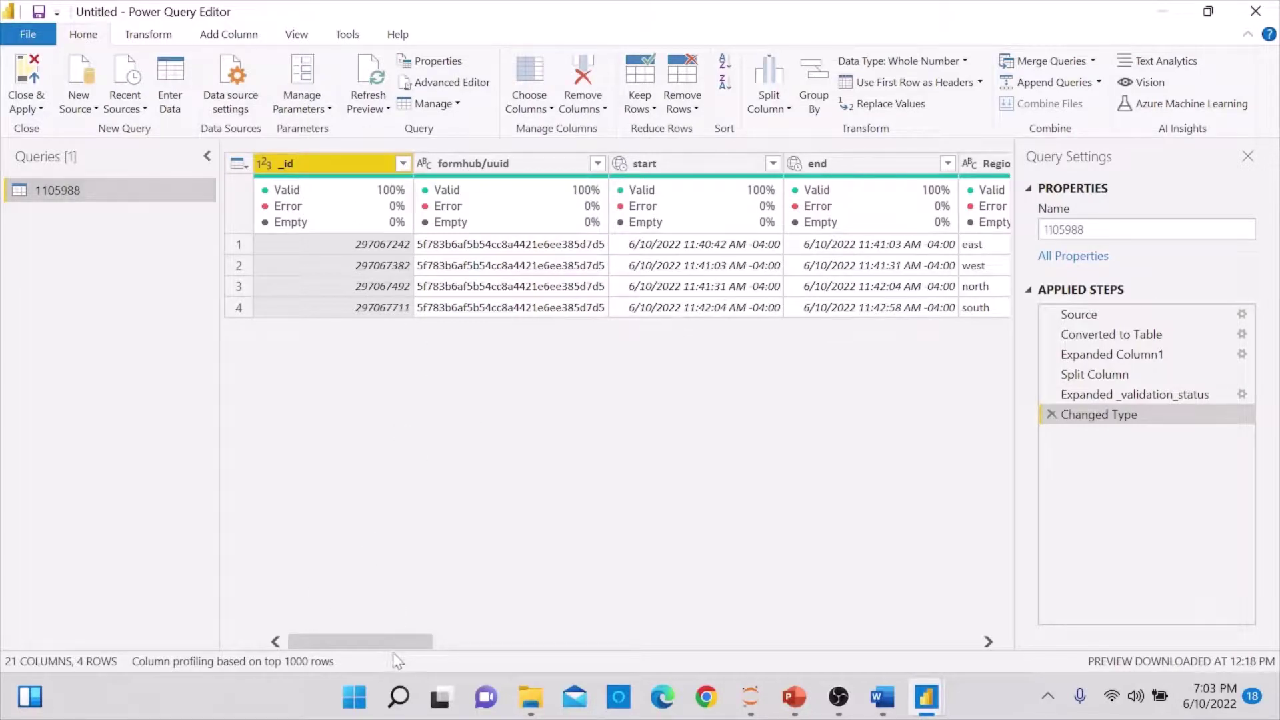
# - Scroll across query 1105988's columns and bring up the Close & Apply options
pyautogui.moveTo(408, 644); pyautogui.dragTo(322, 623)
pyautogui.moveTo(383, 643); pyautogui.dragTo(301, 641)
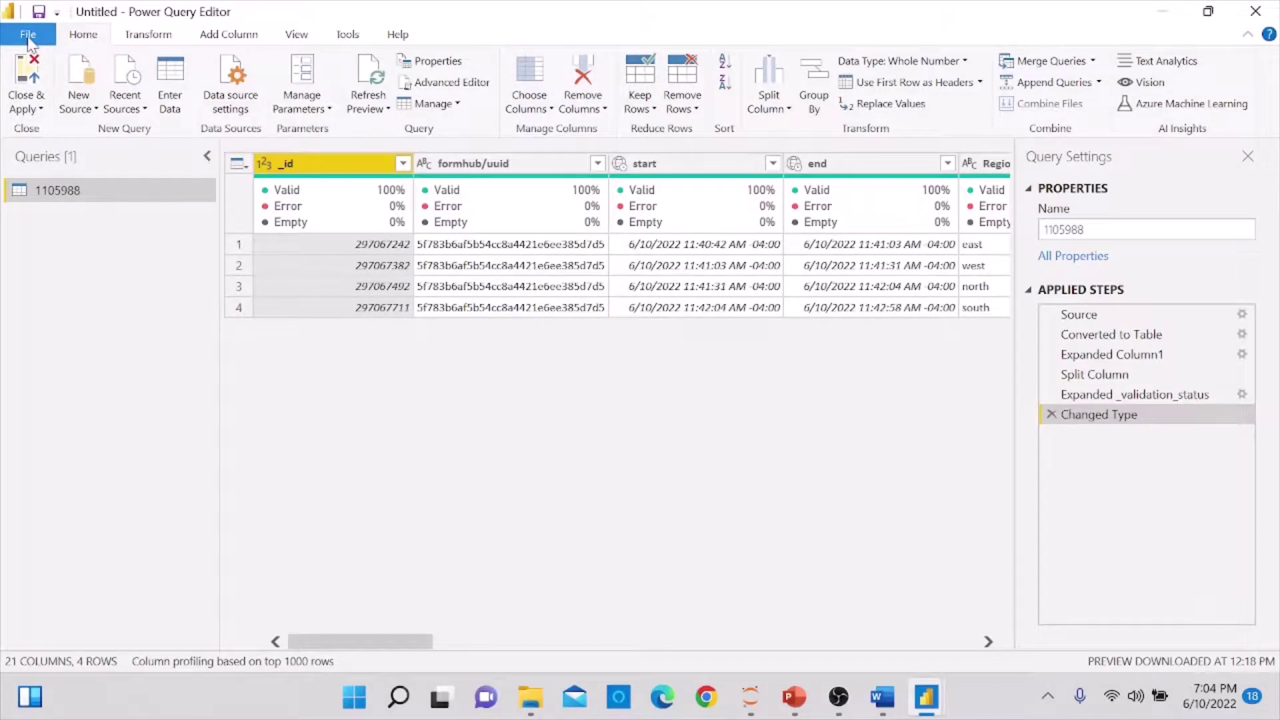
pyautogui.click(40, 109)
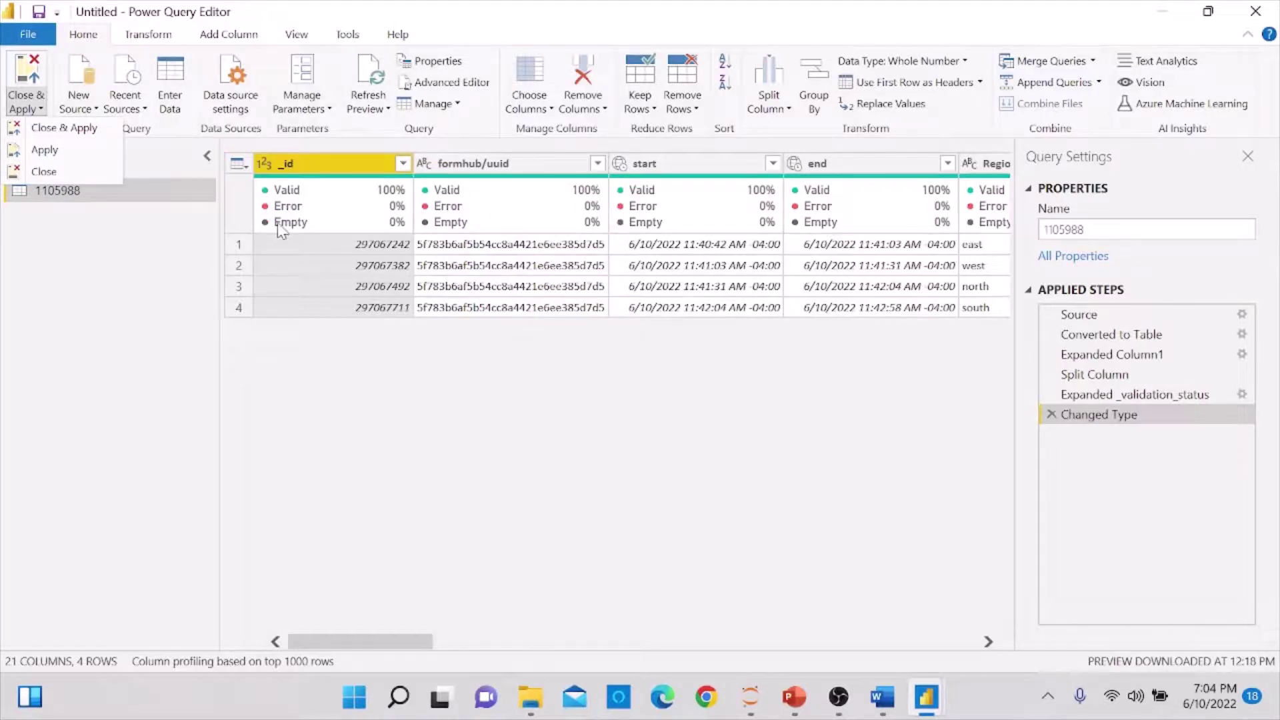
# - Close the query editor and apply the pending changes to load query 1105988
pyautogui.click(83, 128)
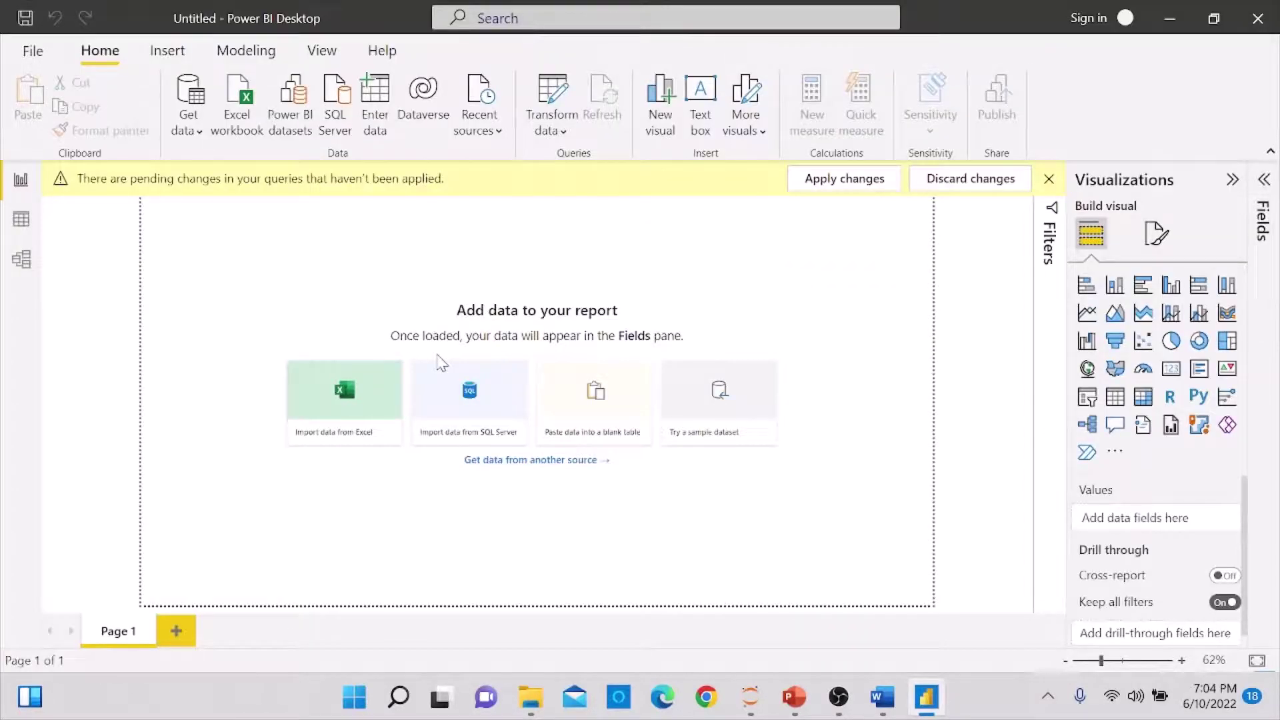
pyautogui.click(839, 190)
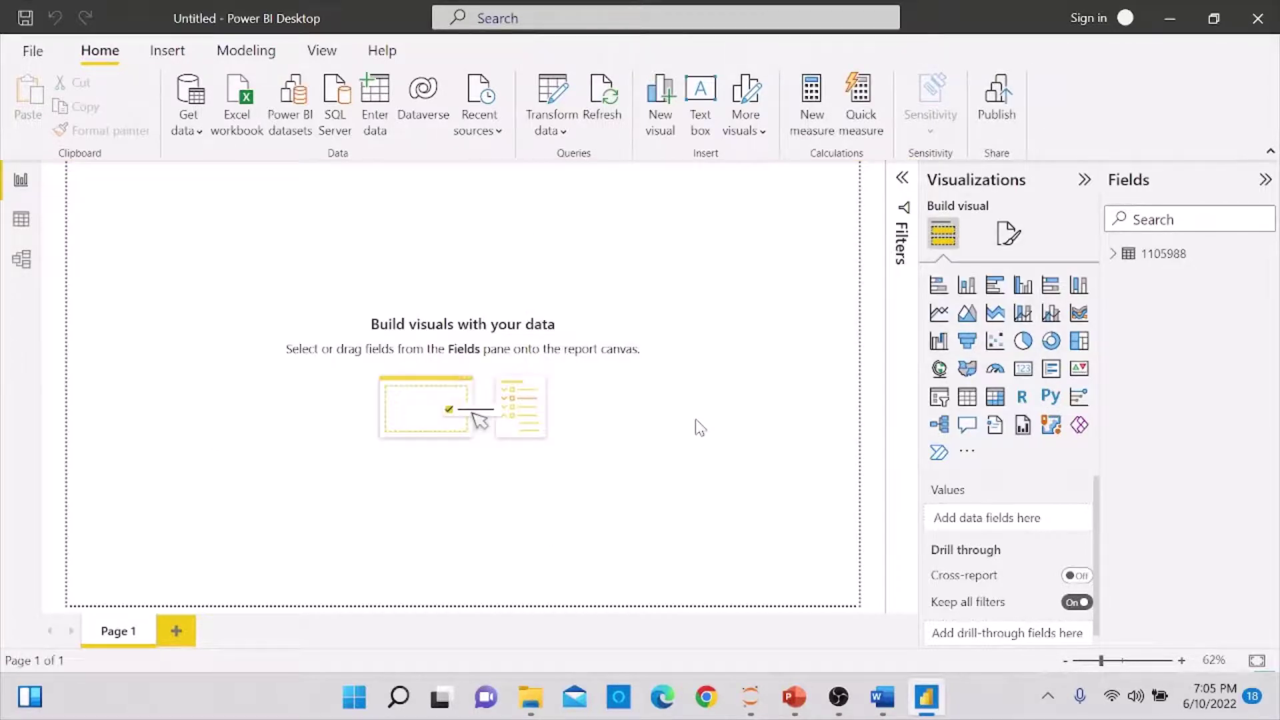
# - Switch to Data view and scroll across table 1105988's columns
pyautogui.click(22, 221)
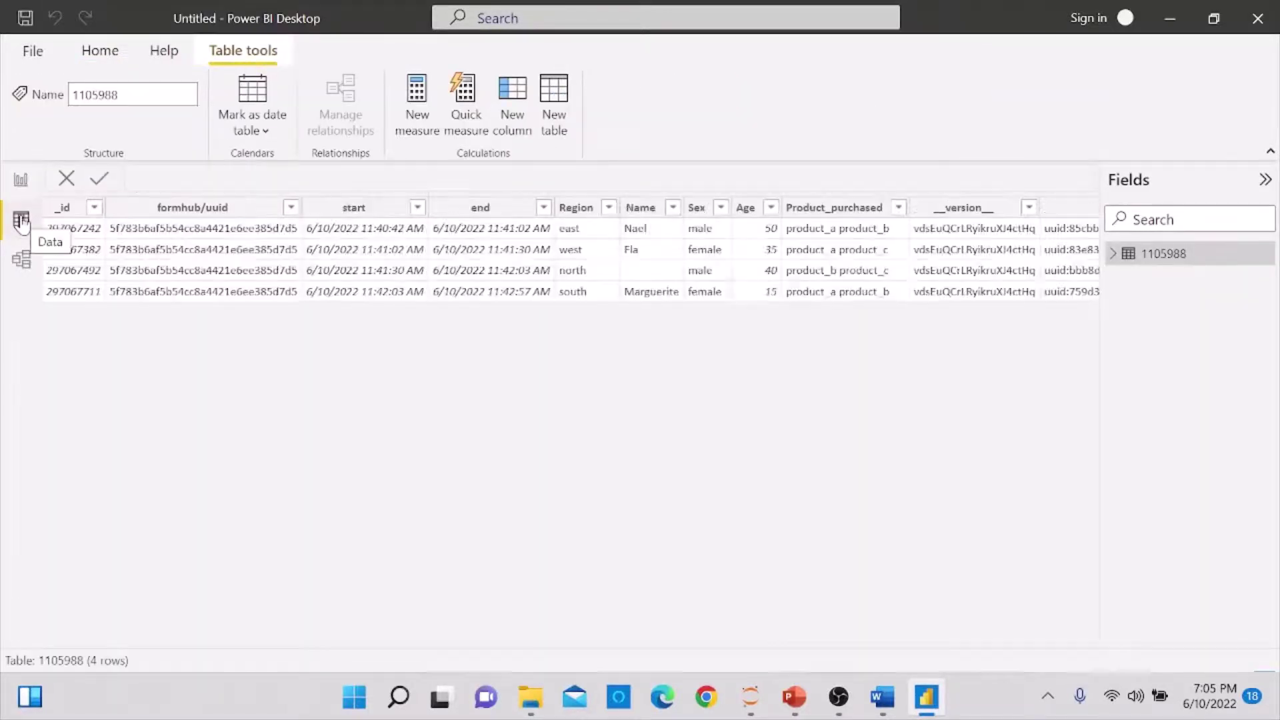
pyautogui.moveTo(428, 641); pyautogui.dragTo(333, 657)
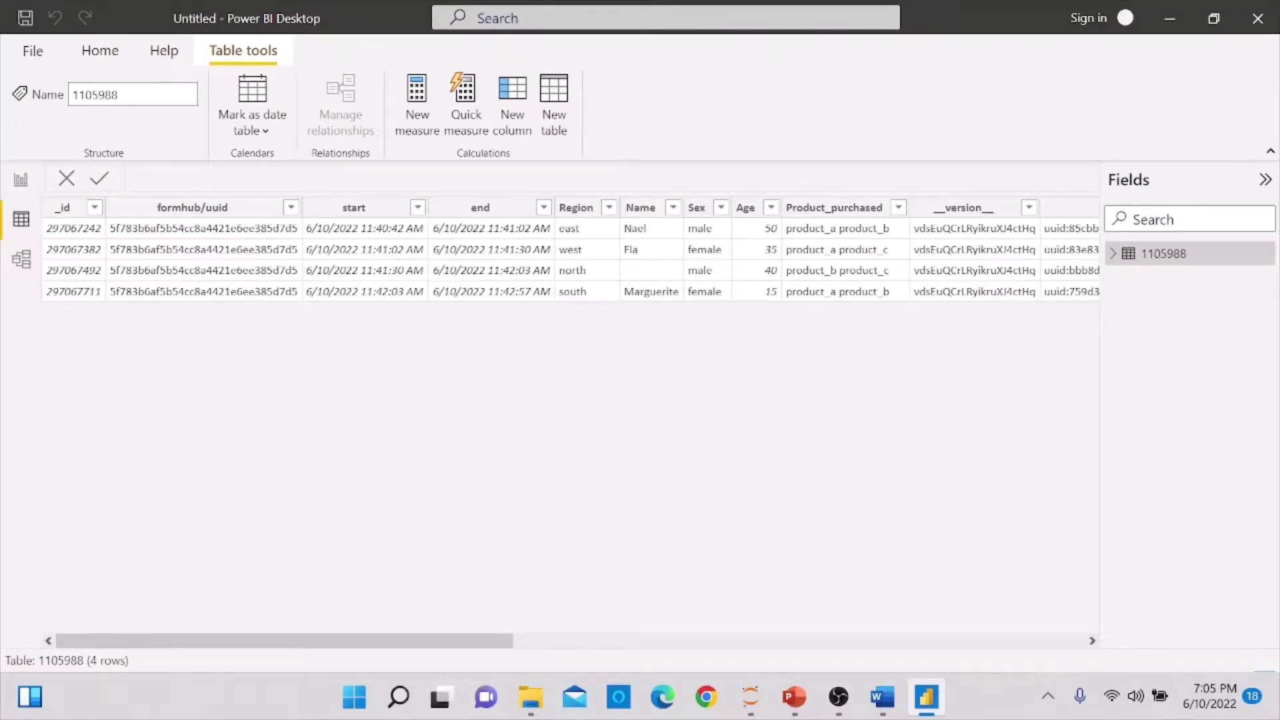
# - Save the report as 'kobo tutorial' in the MSA folder on the Desktop
pyautogui.click(97, 57)
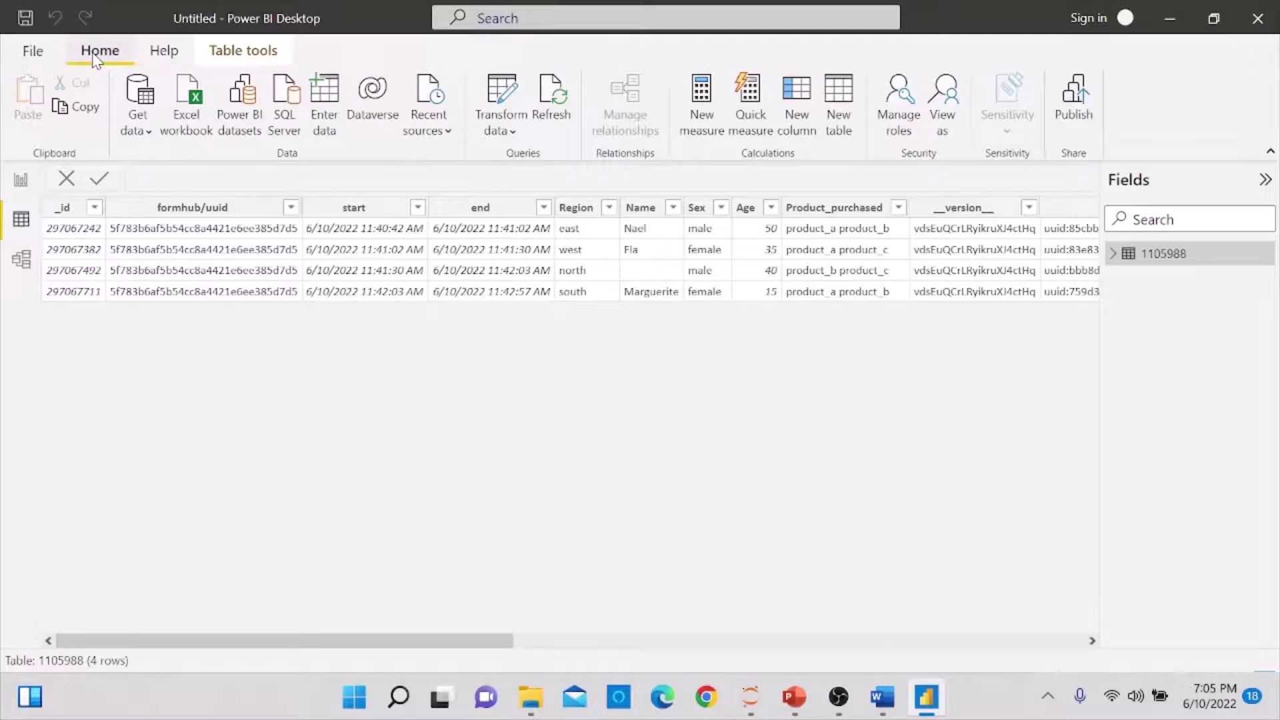
pyautogui.click(42, 54)
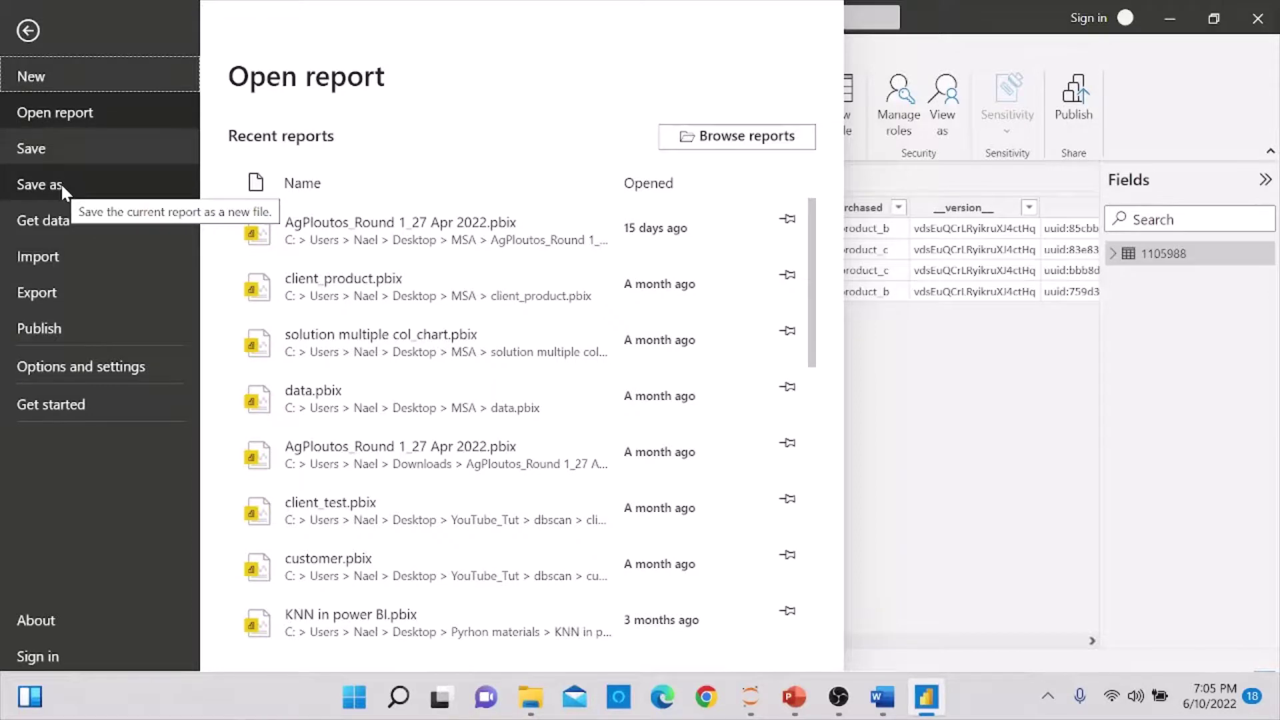
pyautogui.click(61, 186)
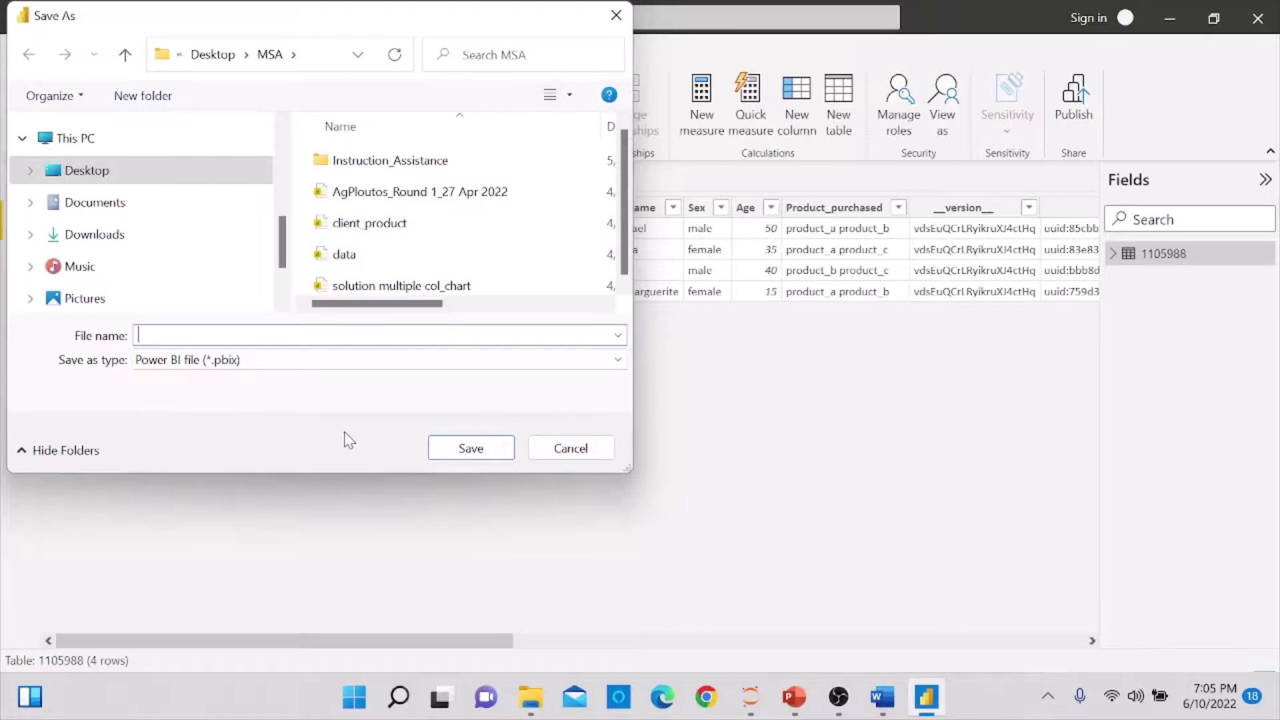
pyautogui.write('kobo tutorial')
pyautogui.click(462, 454)
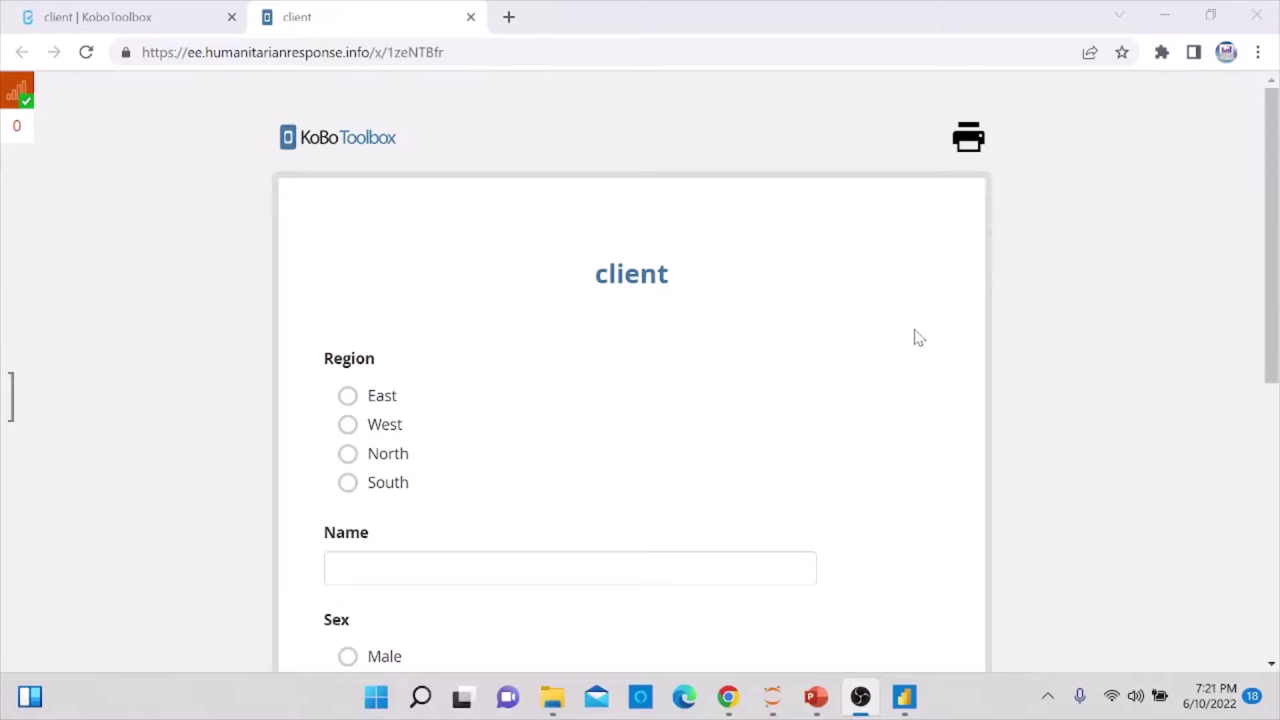
# - Answer East for region, enter a respondent name, and choose Female
pyautogui.scroll(-2, 919, 338)
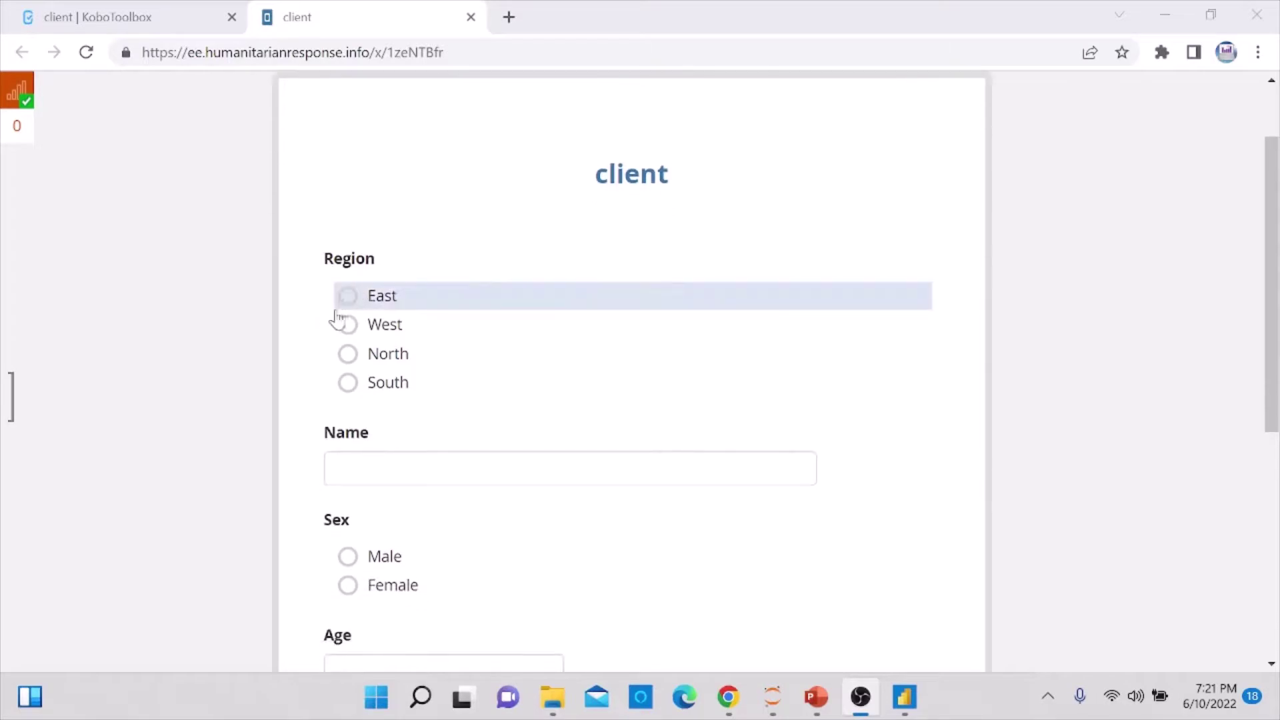
pyautogui.click(349, 295)
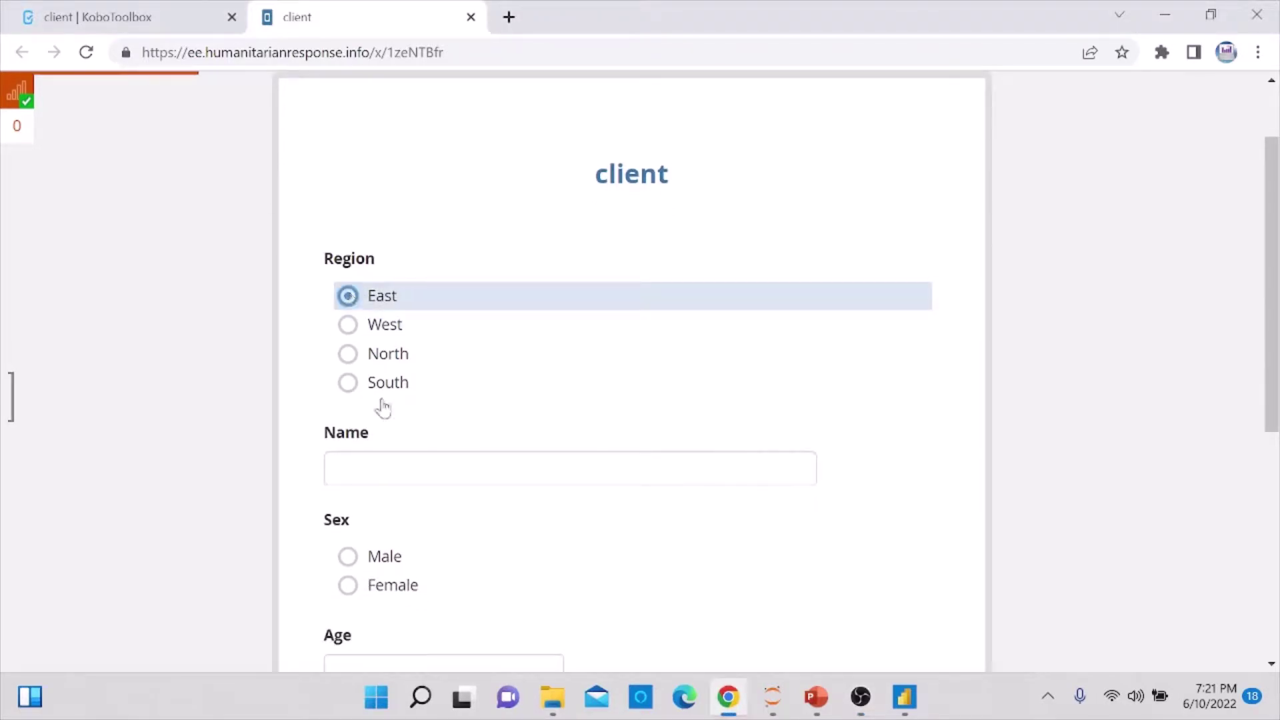
pyautogui.click(413, 464)
pyautogui.write('YOU')
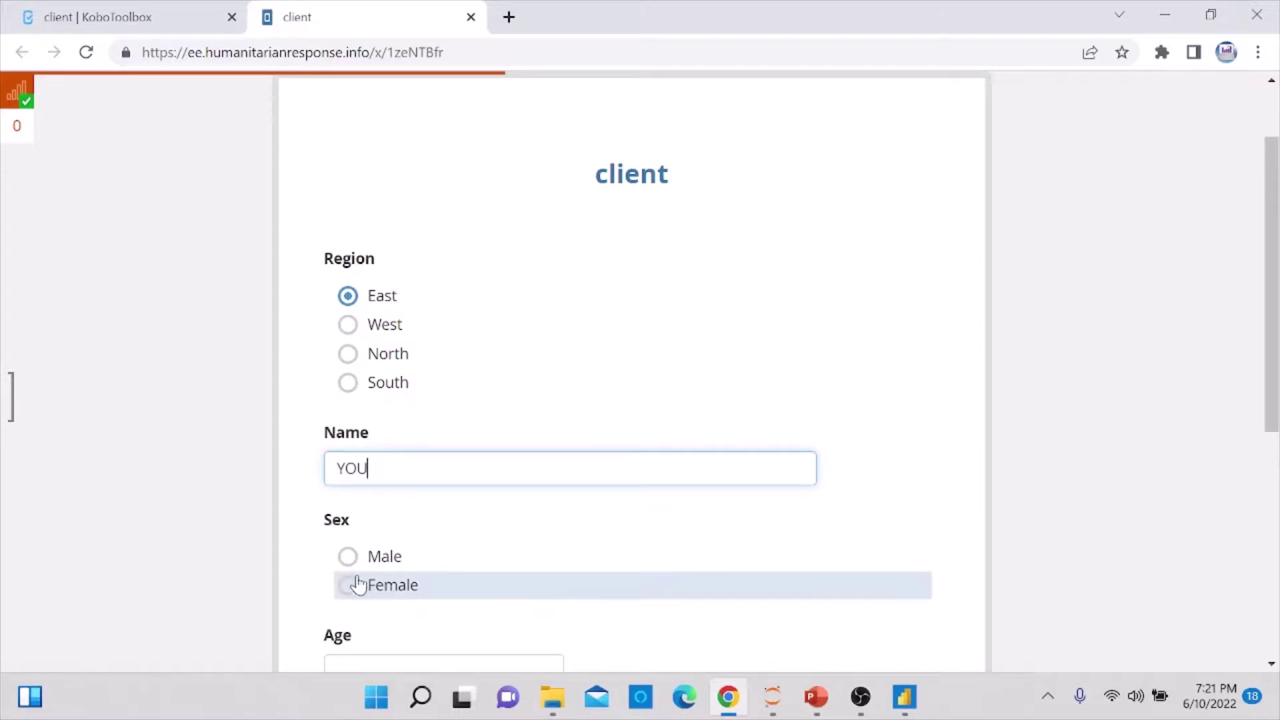
pyautogui.click(351, 596)
pyautogui.scroll(-6, 391, 586)
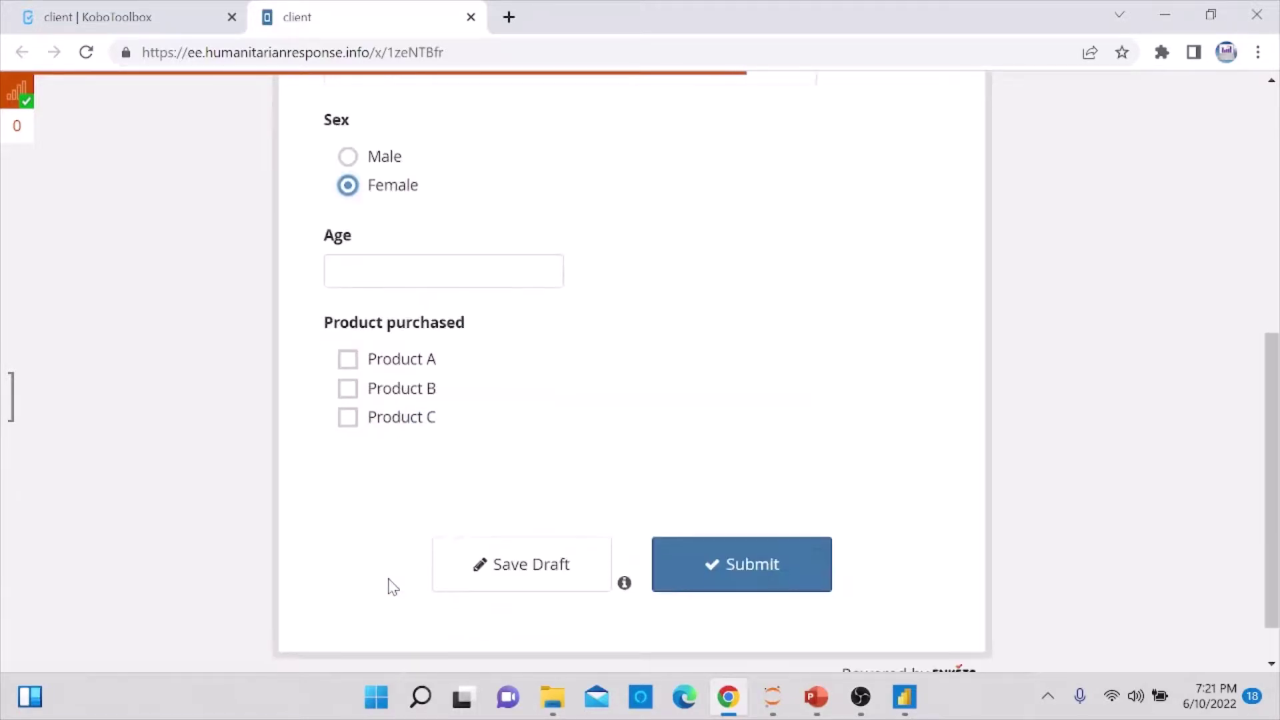
pyautogui.scroll(2, 366, 446)
# - Enter age 50, tick Products A, B and C, and submit the entry
pyautogui.click(352, 361)
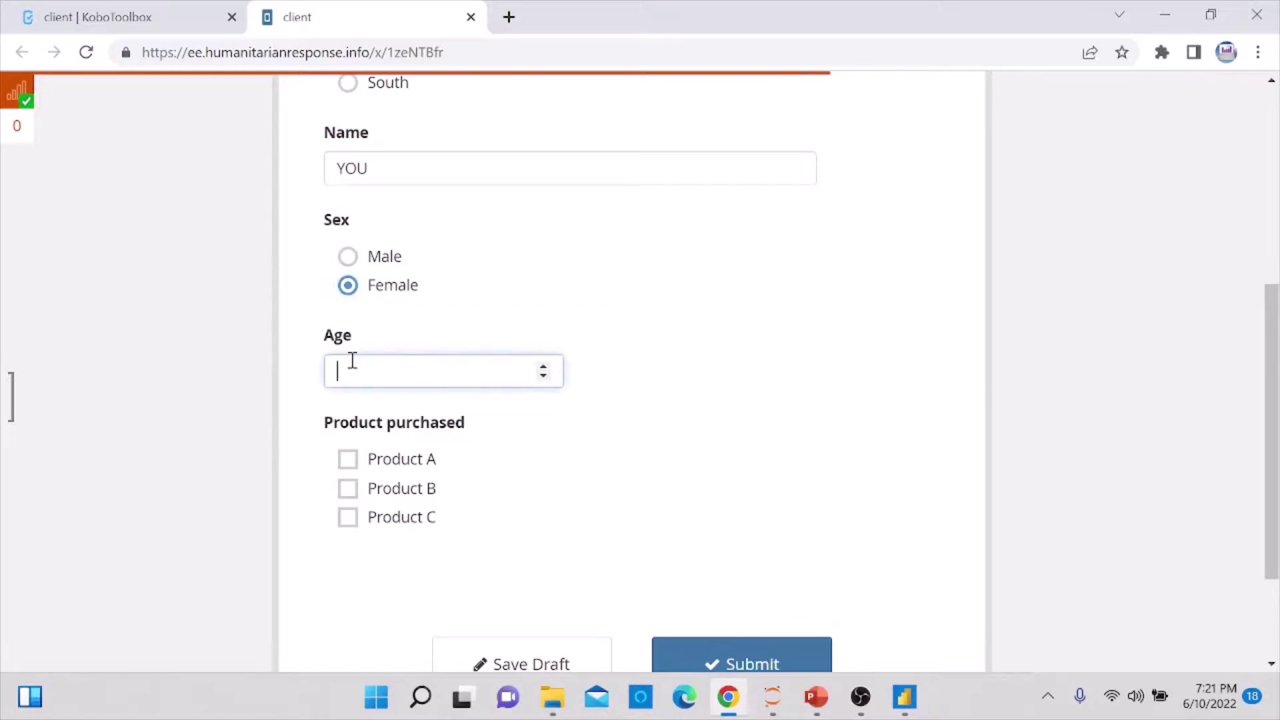
pyautogui.write('5')
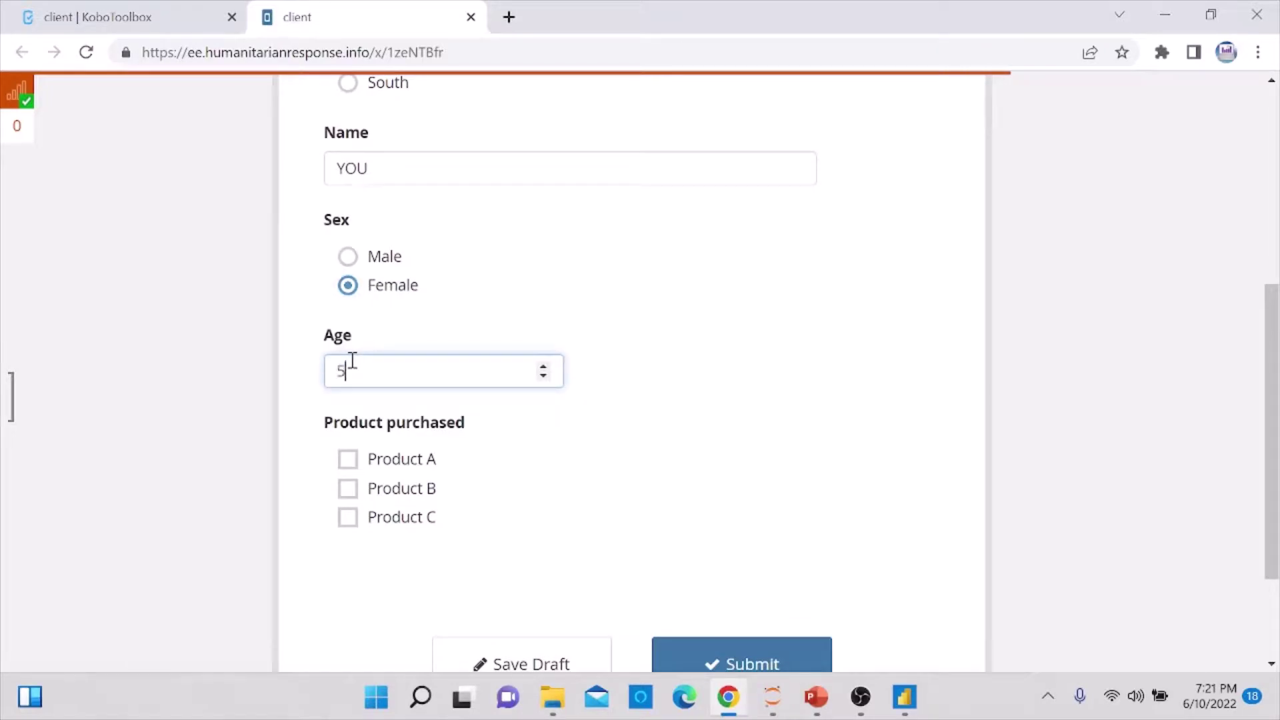
pyautogui.write('0')
pyautogui.click(367, 460)
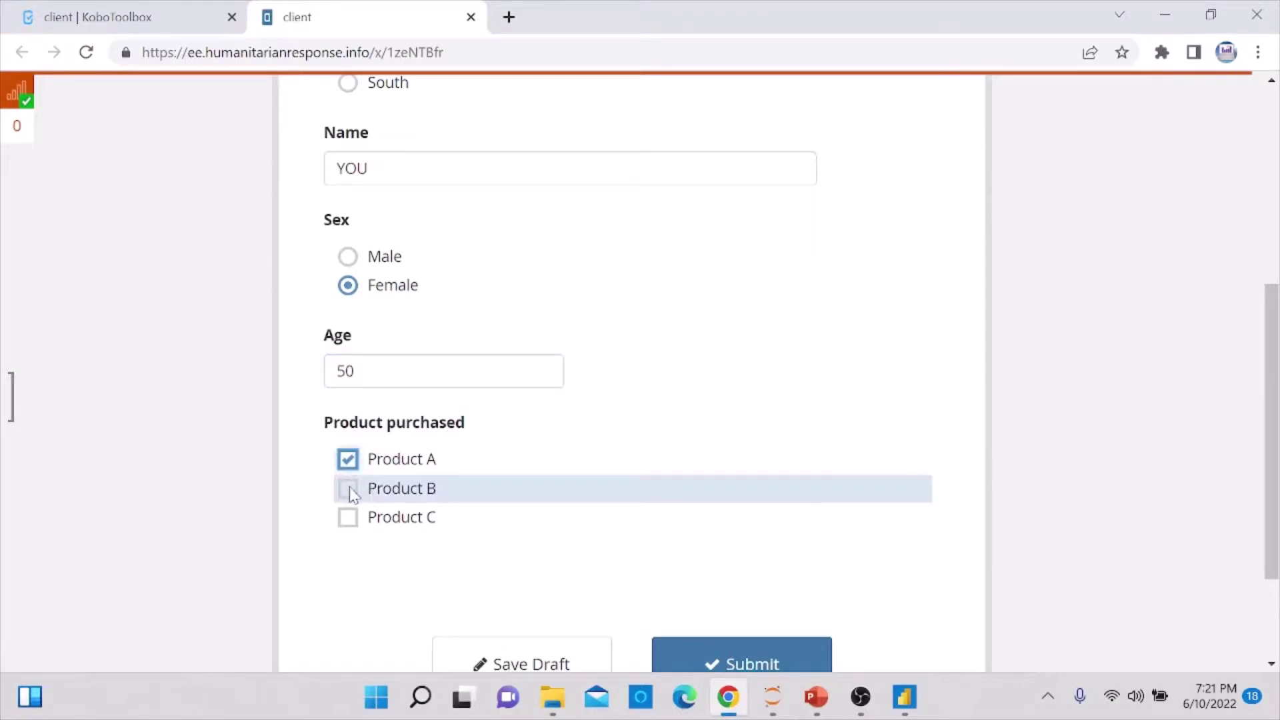
pyautogui.click(348, 489)
pyautogui.click(571, 526)
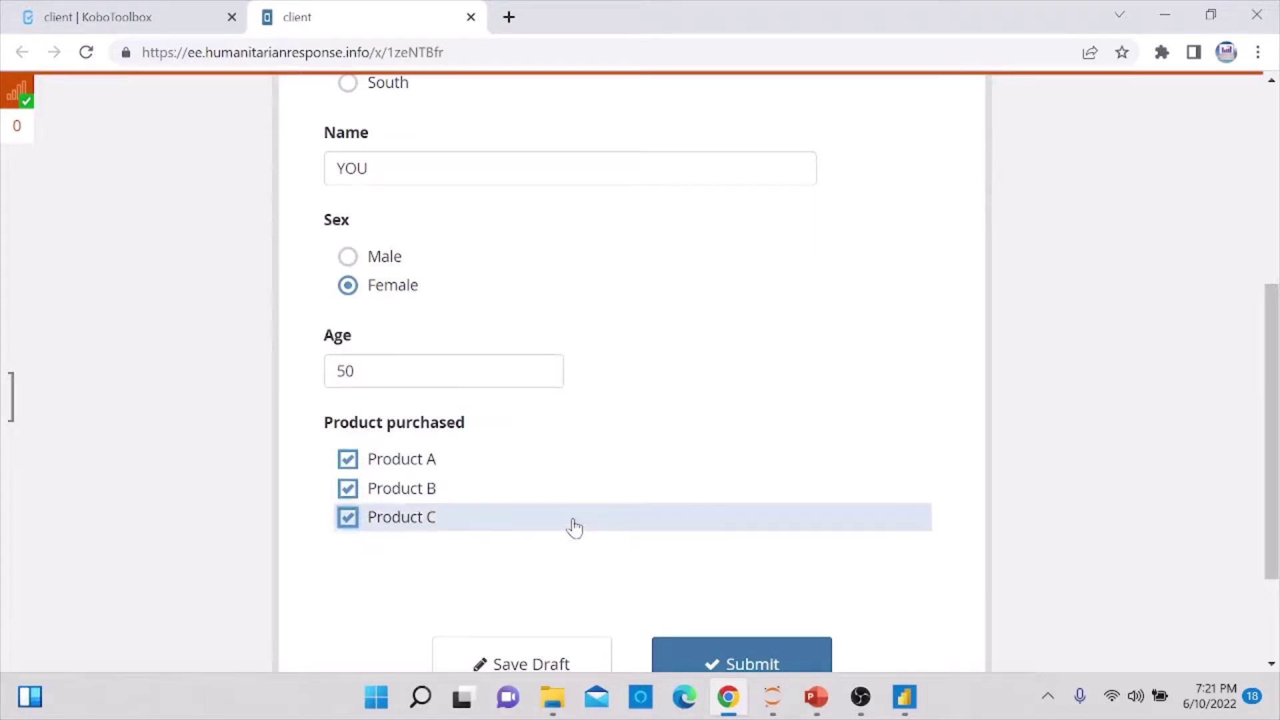
pyautogui.scroll(-3, 692, 540)
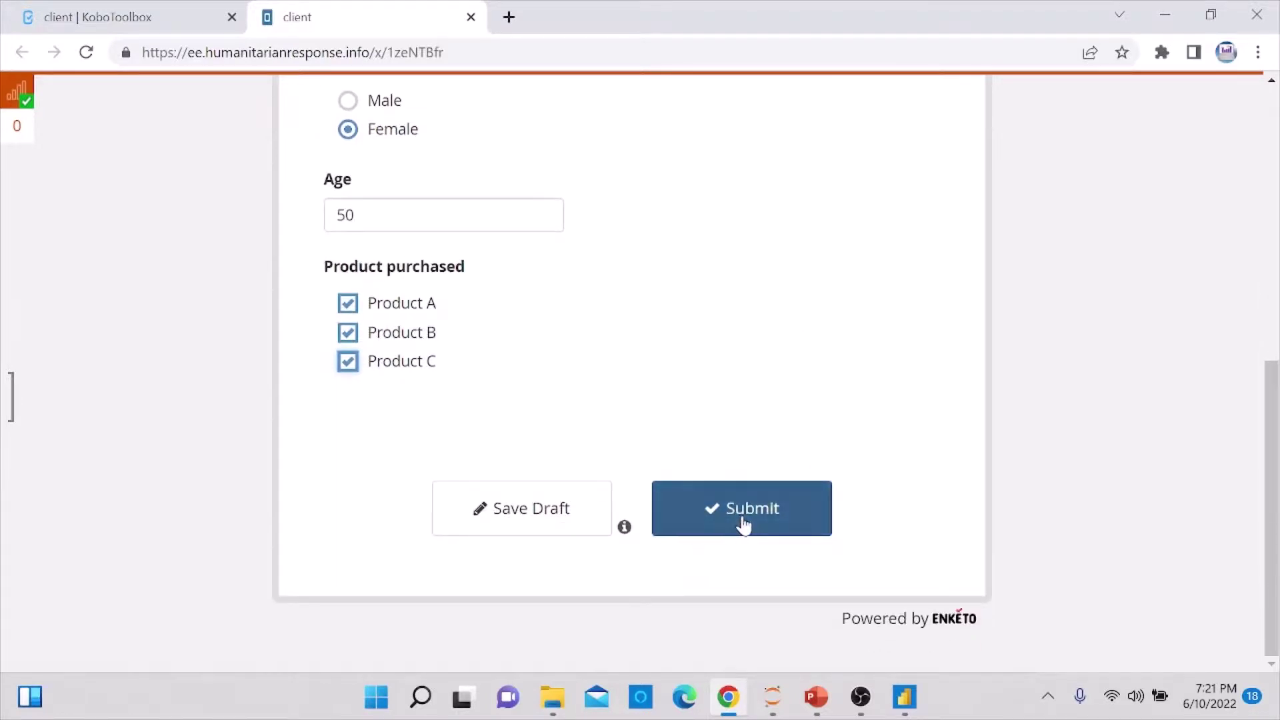
pyautogui.click(744, 524)
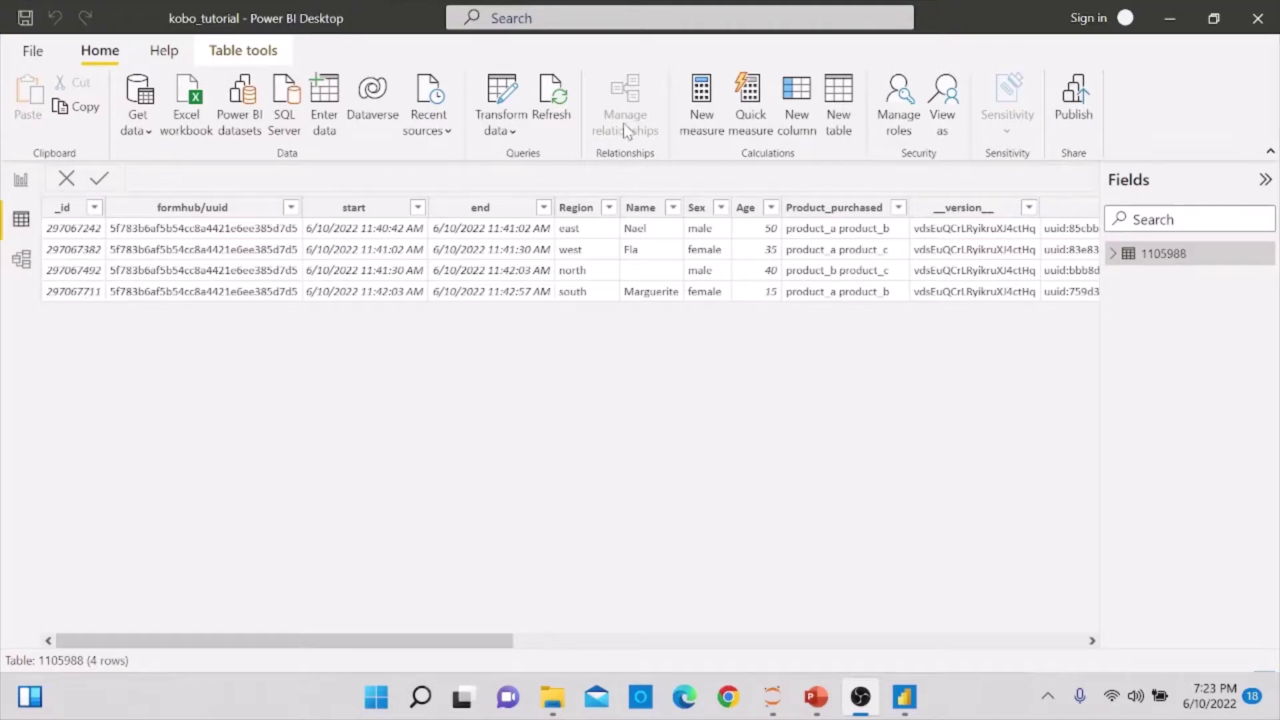
# - Refresh the report to pull in the new East, female, age-50 submission
pyautogui.click(557, 100)
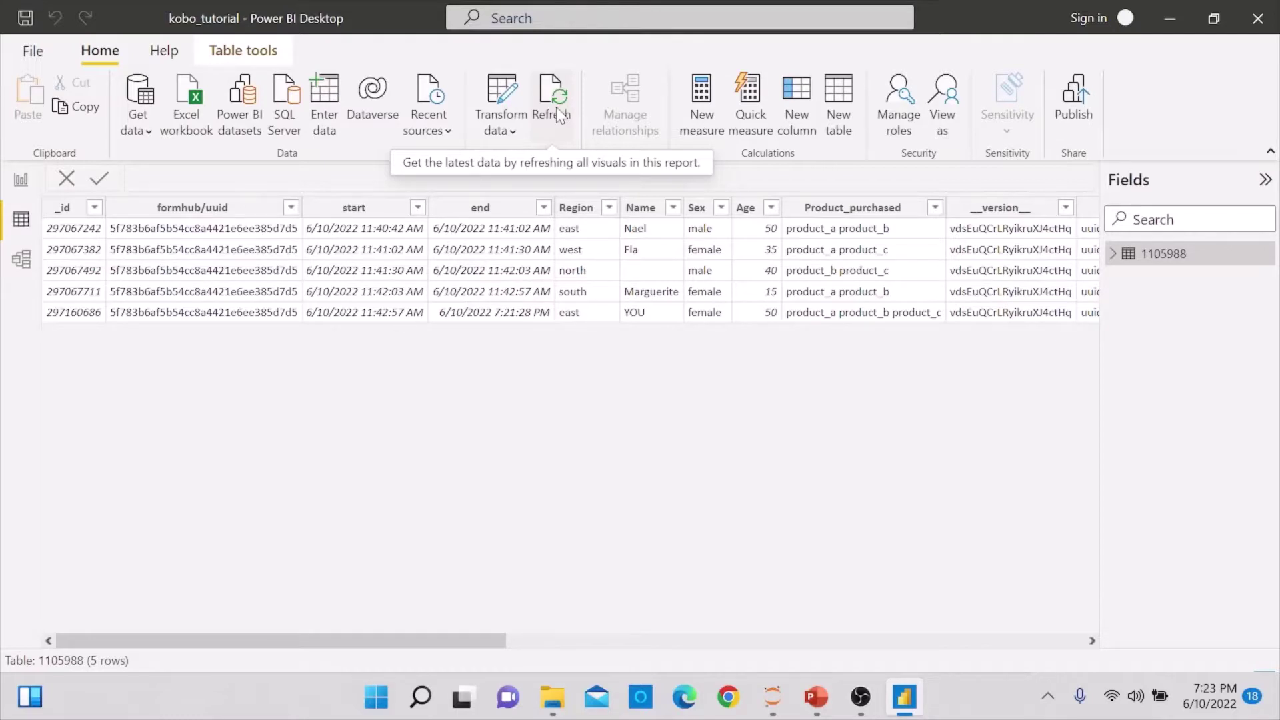
# - Clear stored permissions for the kc.humanitarianresponse.info source and start a new Web import
pyautogui.click(518, 135)
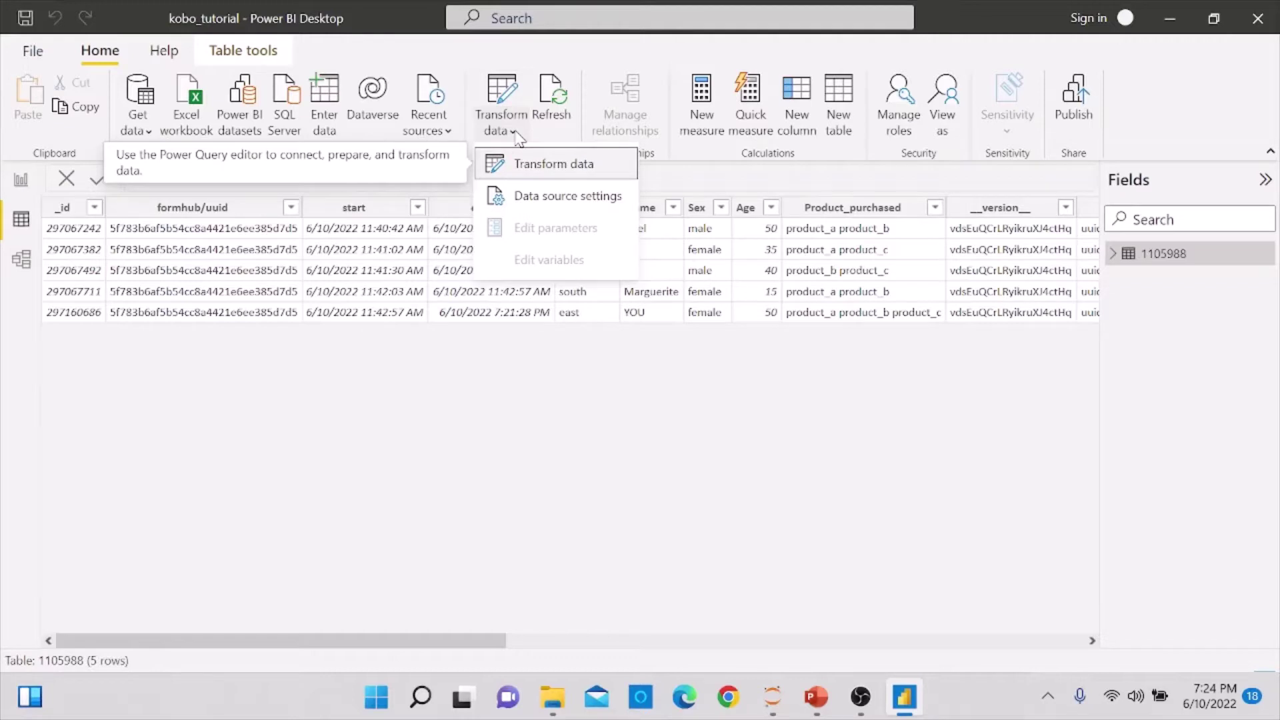
pyautogui.click(542, 203)
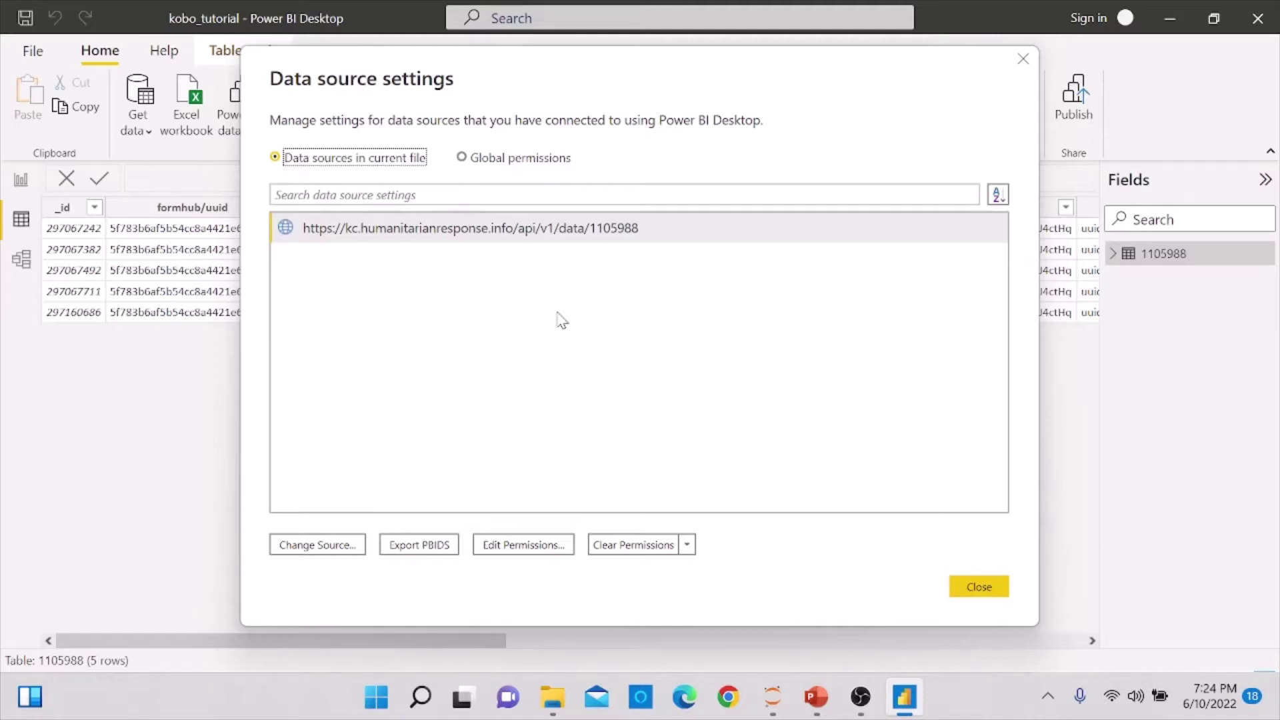
pyautogui.click(634, 547)
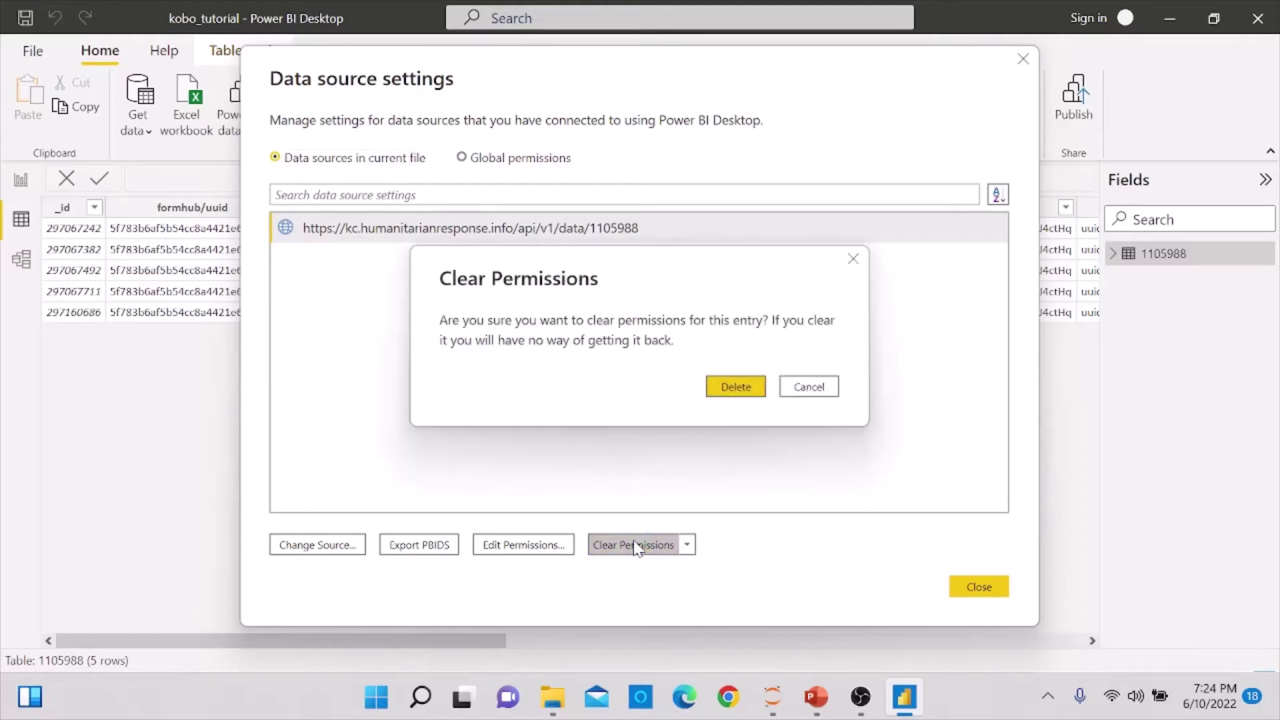
pyautogui.click(741, 388)
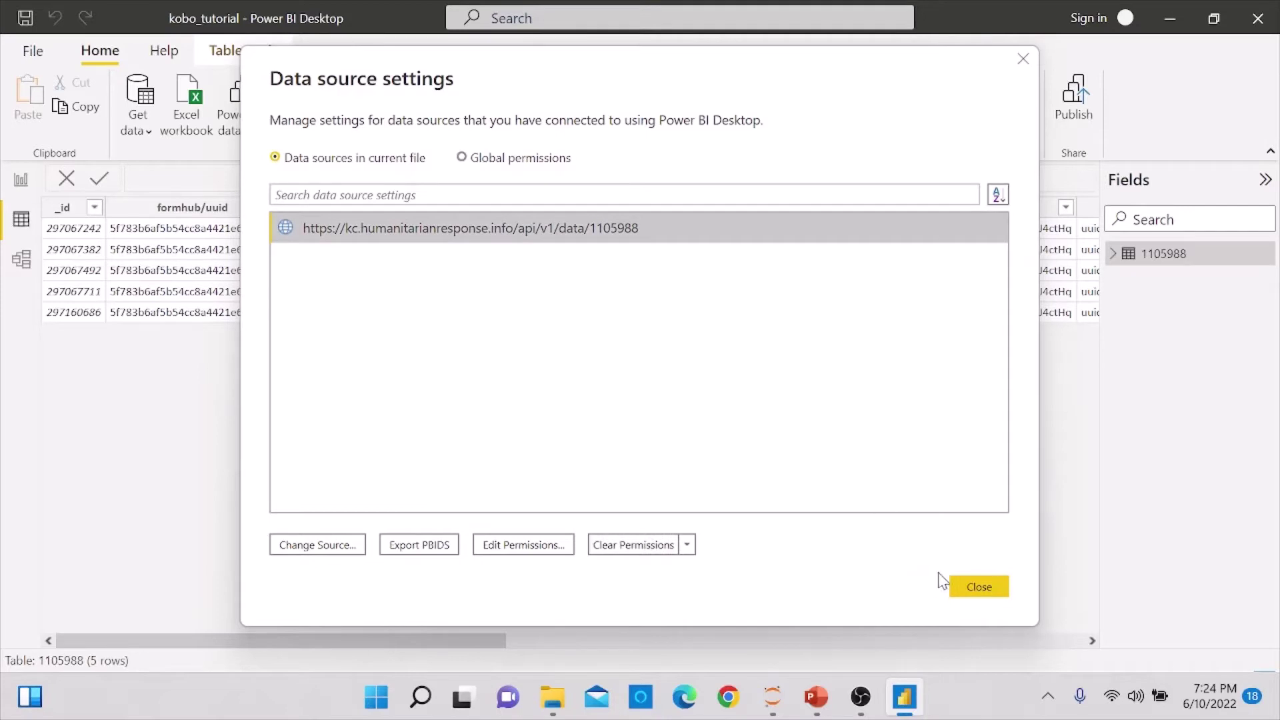
pyautogui.click(978, 588)
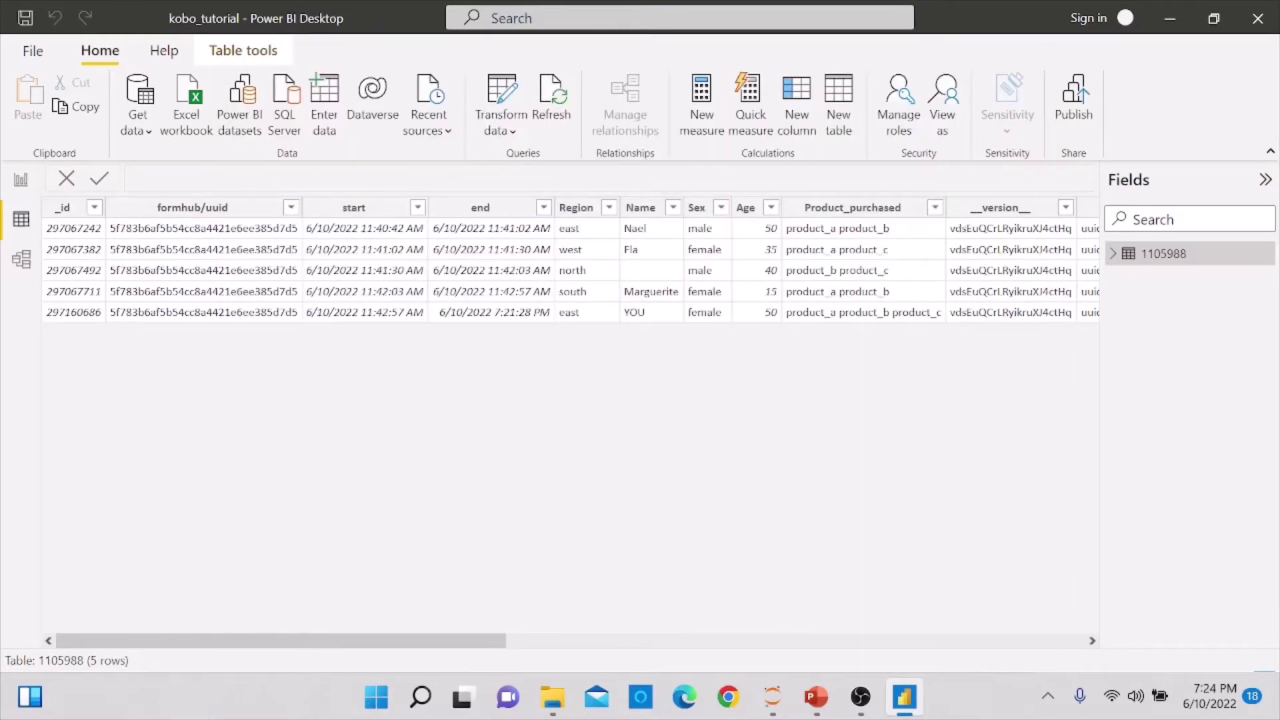
pyautogui.click(146, 127)
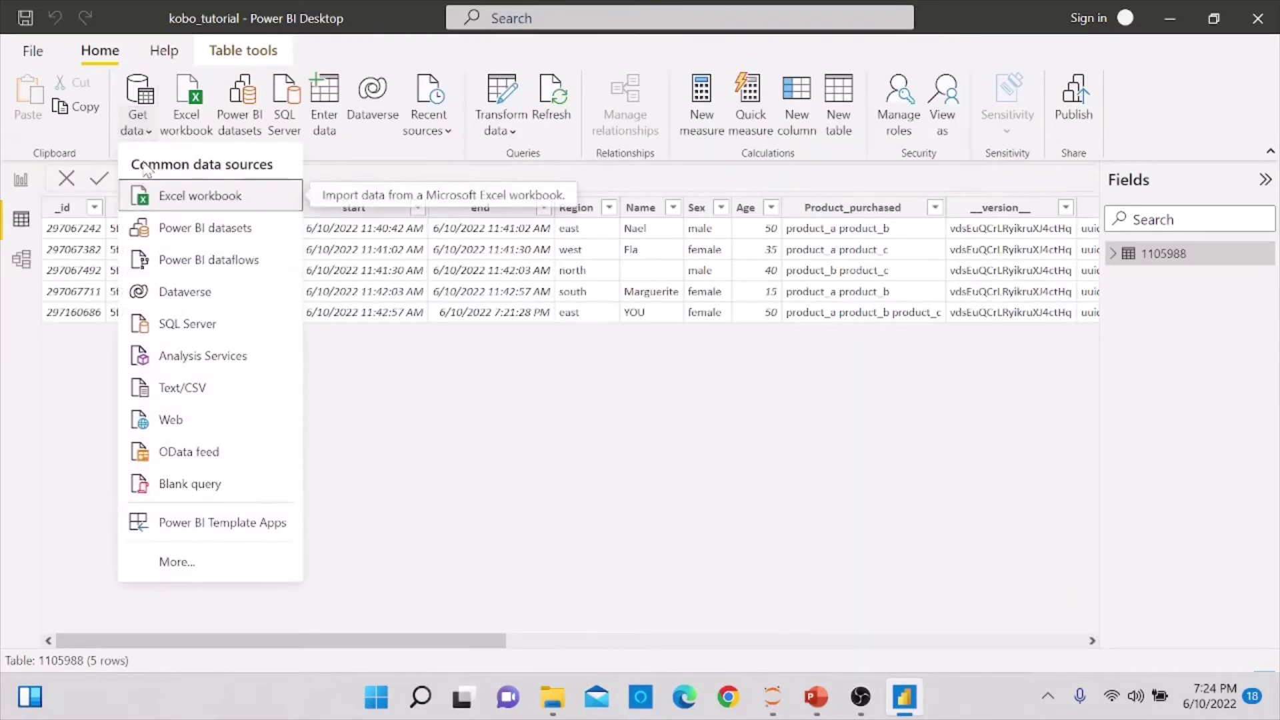
pyautogui.click(165, 420)
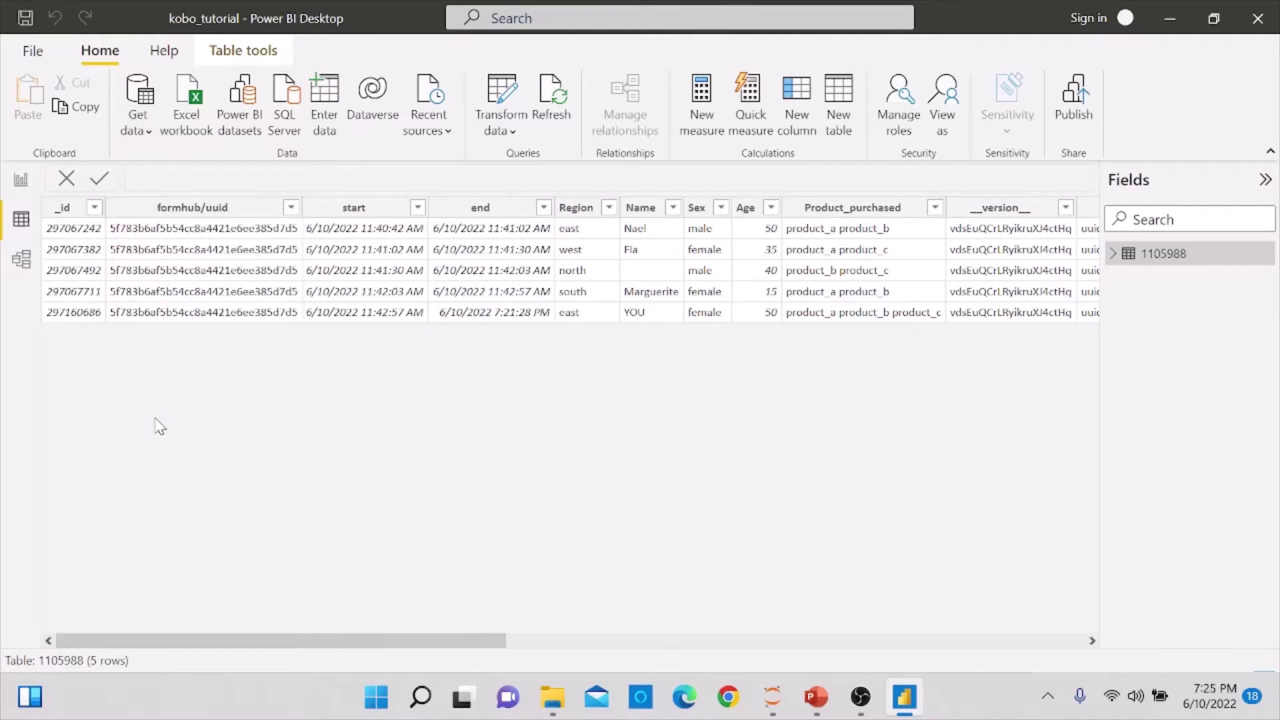